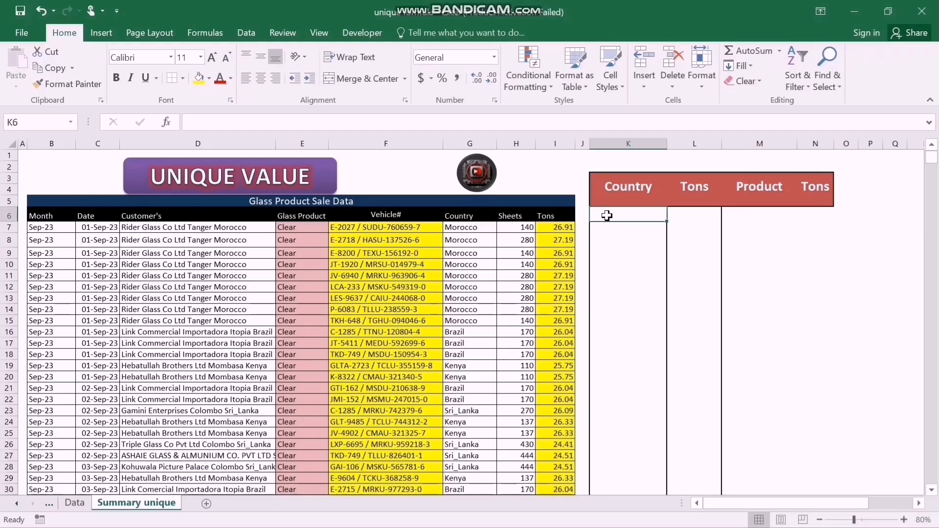
Begin an INDEX formula in cell K6 with the absolute country range $G$7:$G$2589 as its array.
ctrl+scroll(233, 258, up, 4)
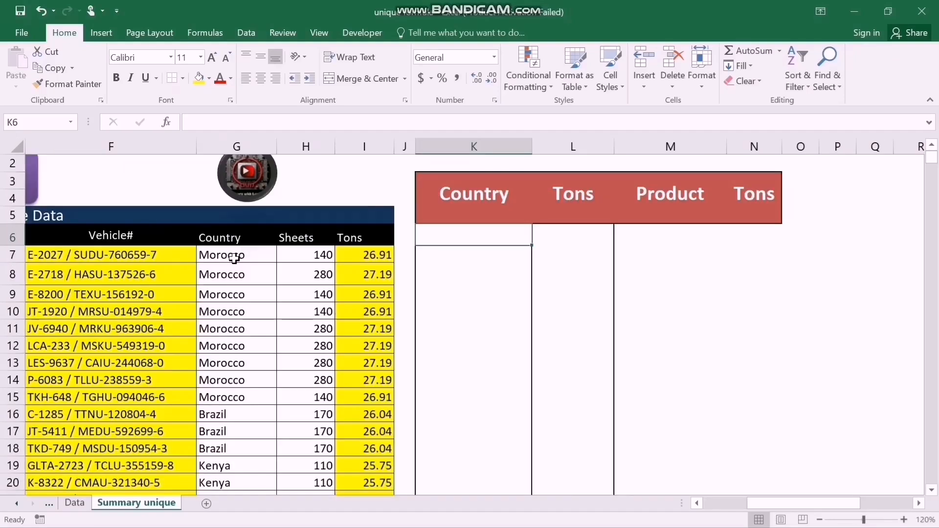
text(=)
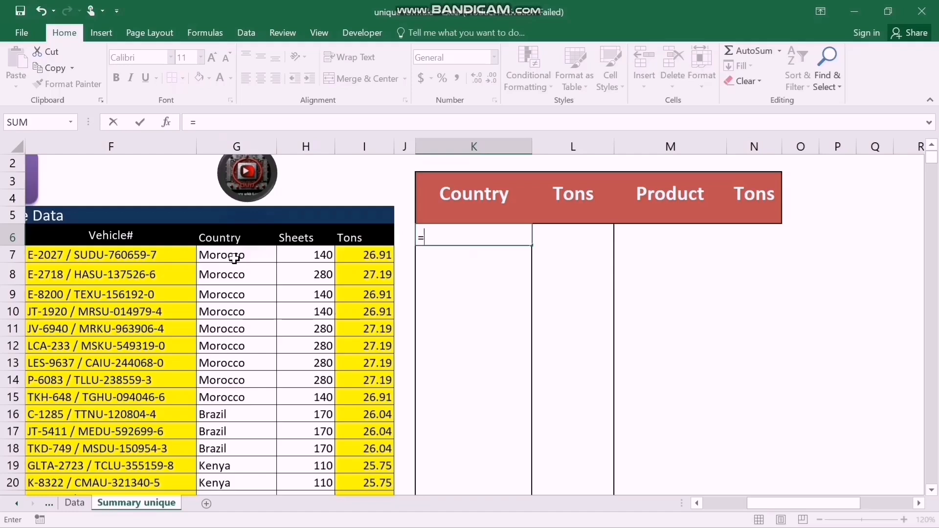
text(index)
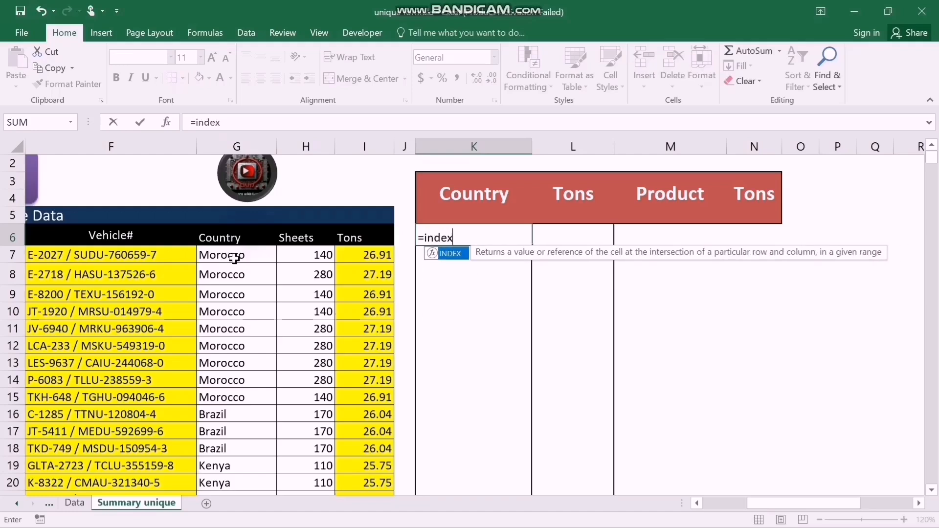
key(Tab)
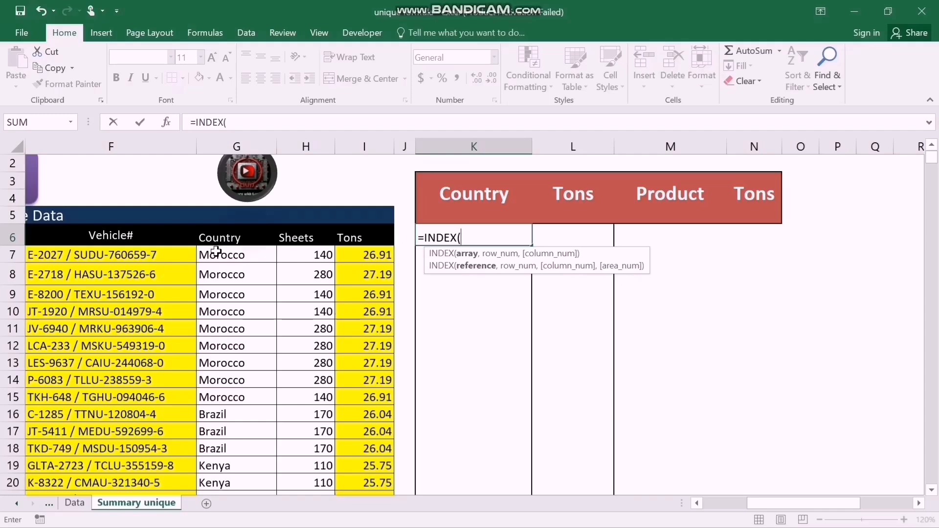
click(216, 253)
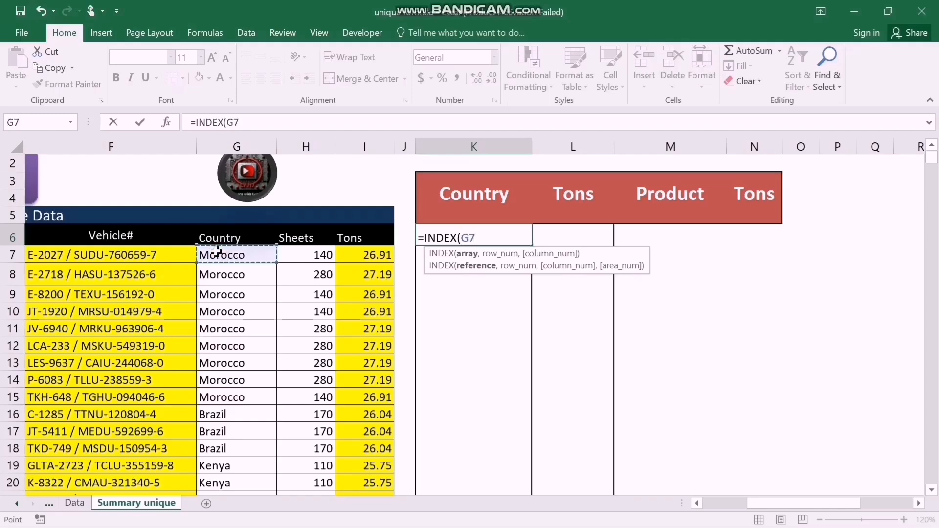
key(ctrl+shift+Down)
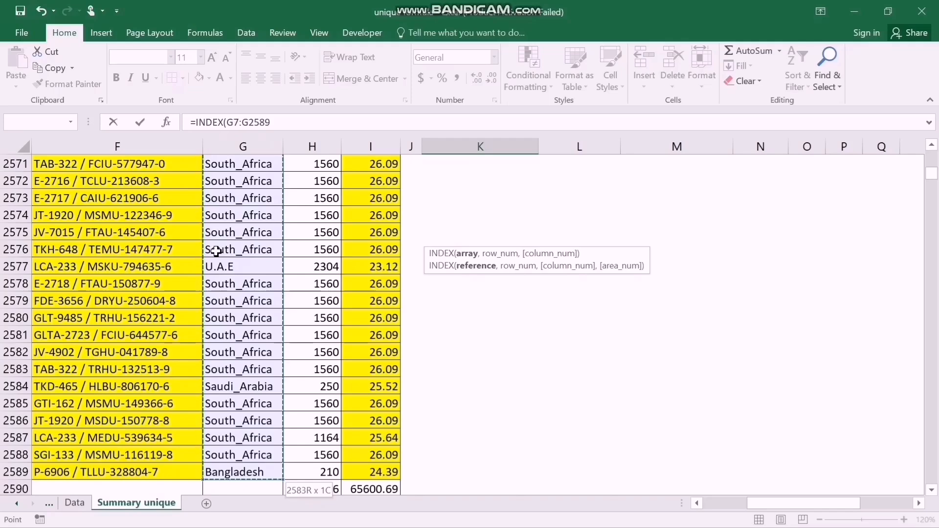
key(F4)
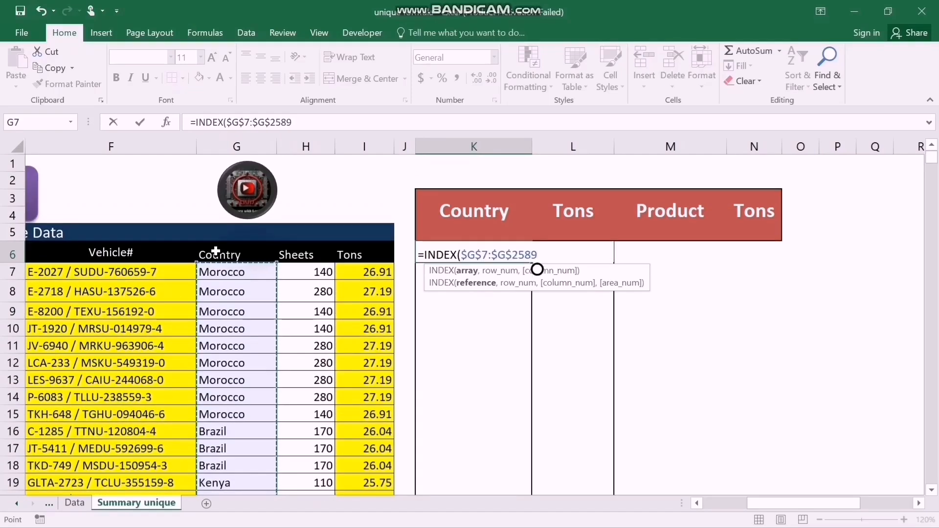
text(,)
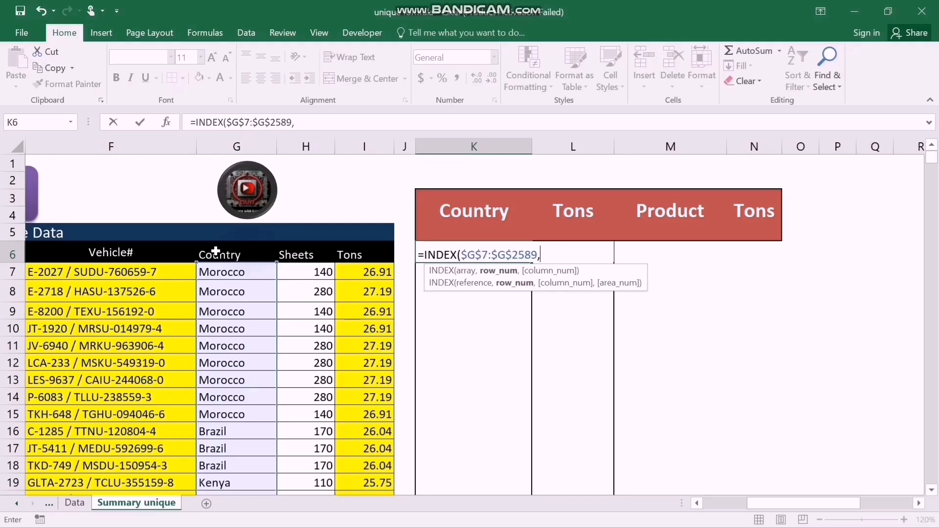
text(match)
Add a nested MATCH function as the row number, with 0 as its lookup value.
key(Tab)
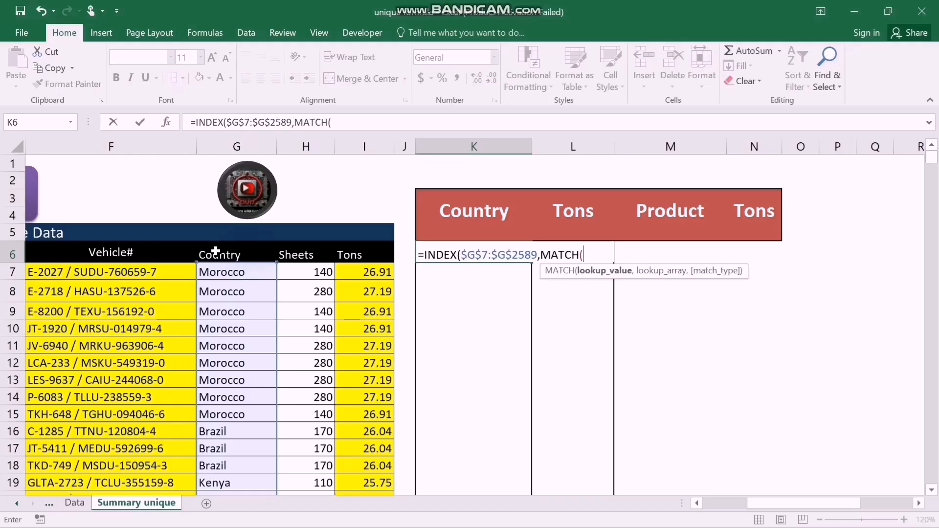
text(0,)
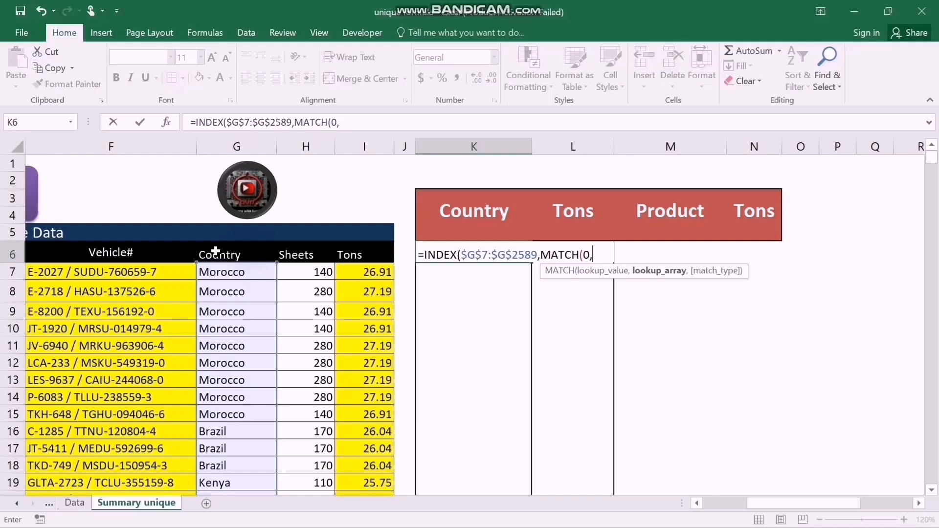
text(indec)
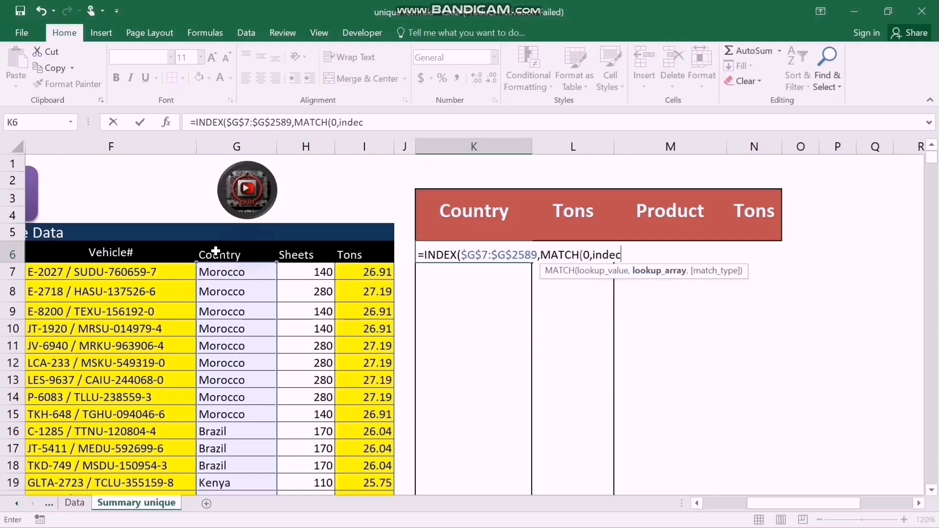
Nest an INDEX function containing a COUNTIFS function as the MATCH lookup array.
key(BackSpace)
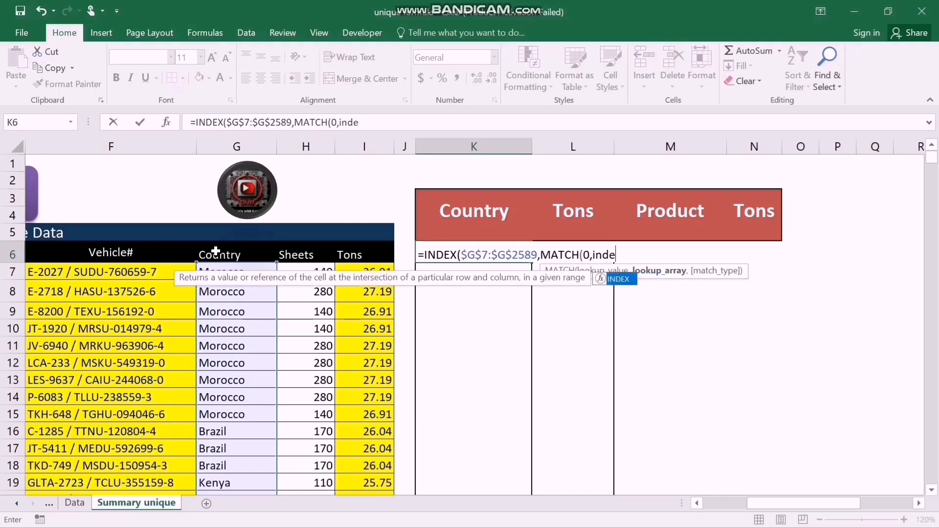
key(Tab)
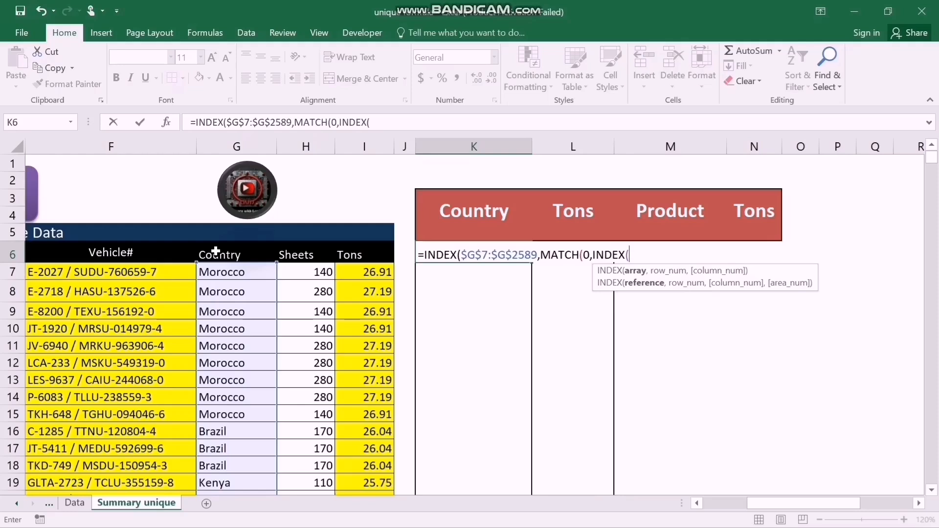
text(co)
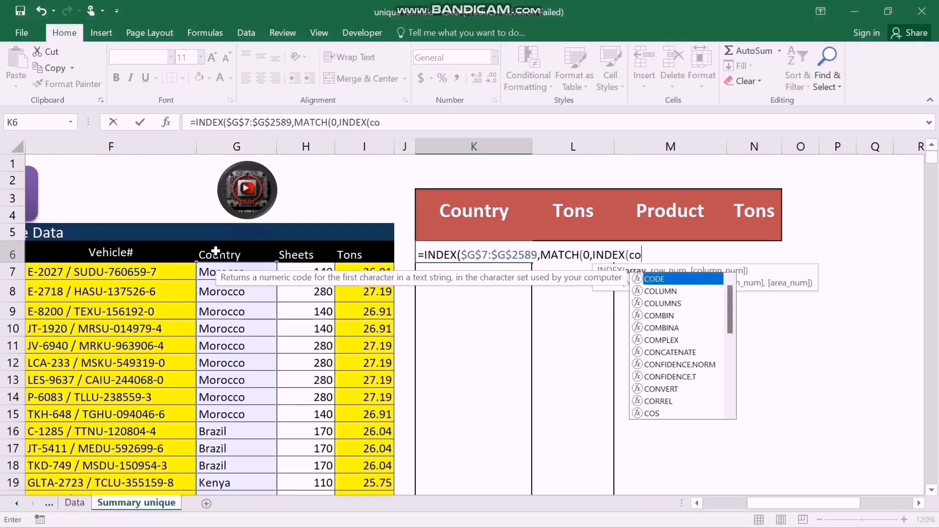
text(un)
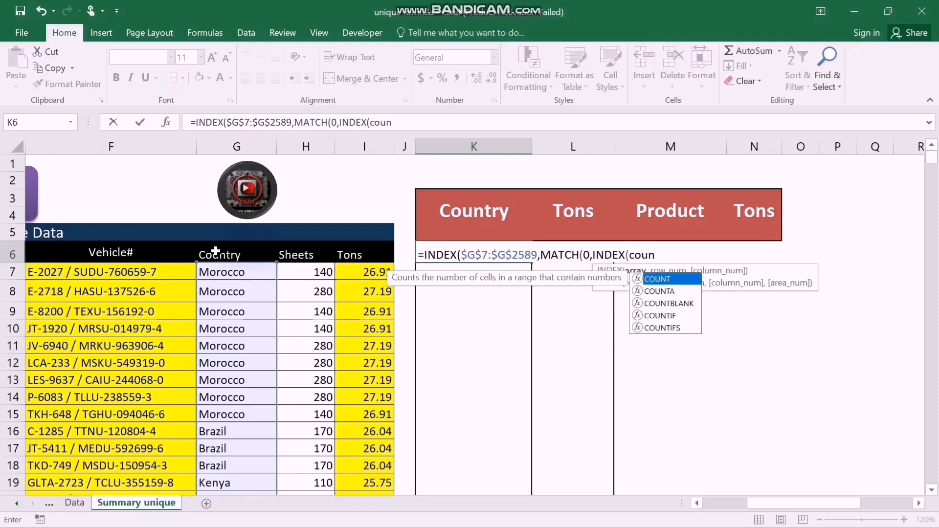
key(Down)
key(Down)
key(Down)
key(Down)
key(Tab)
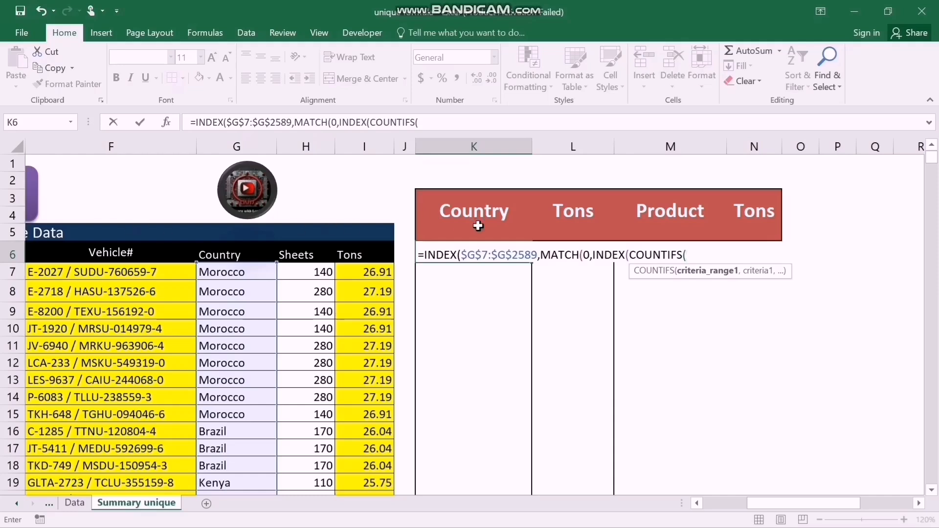
Set the COUNTIFS criteria range to the expanding range $K$5:K5, locking only its first reference.
click(464, 232)
key(F8)
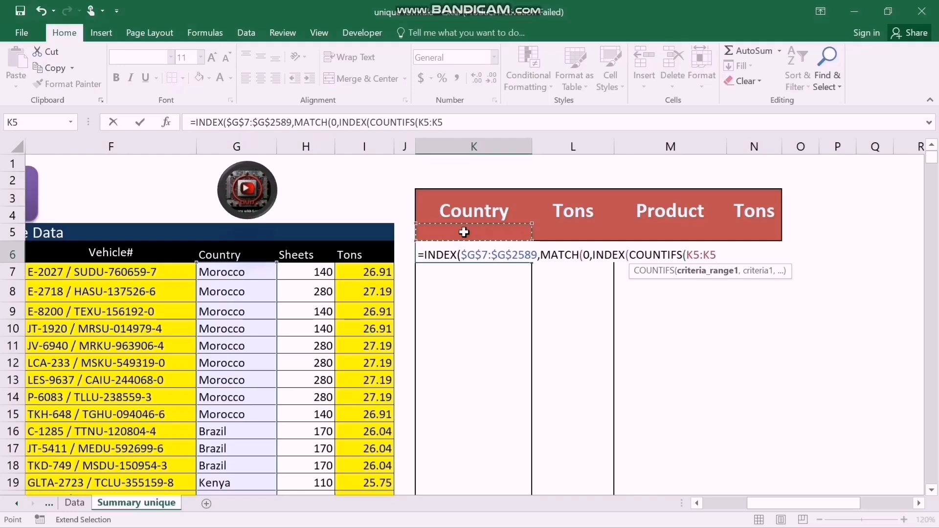
click(690, 254)
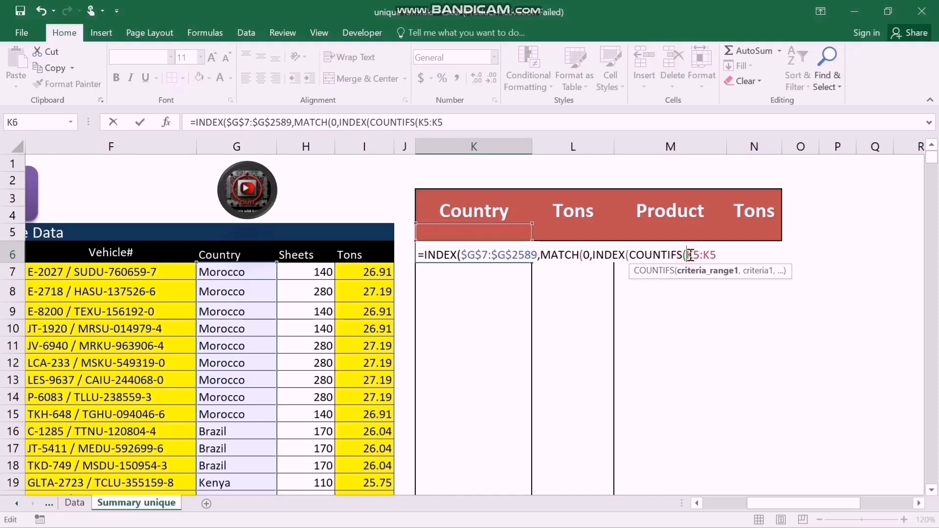
key(F4)
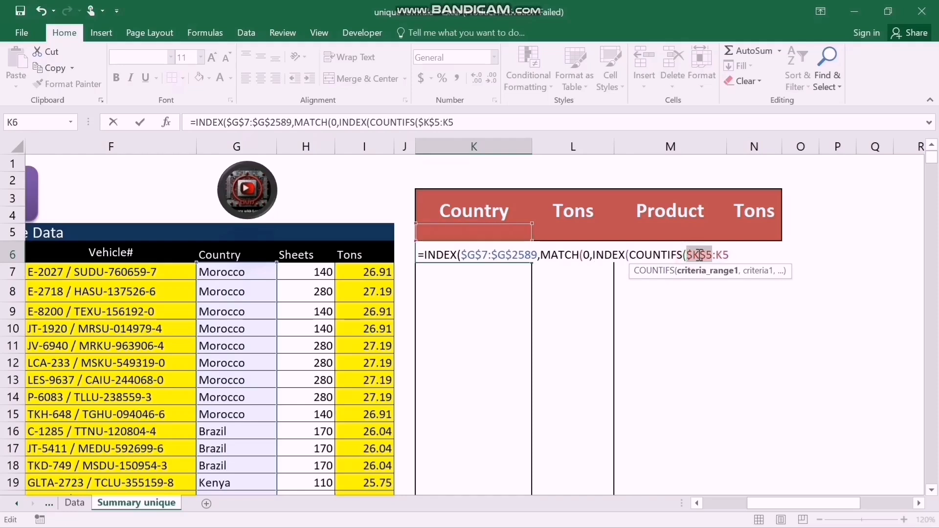
click(738, 255)
text(,)
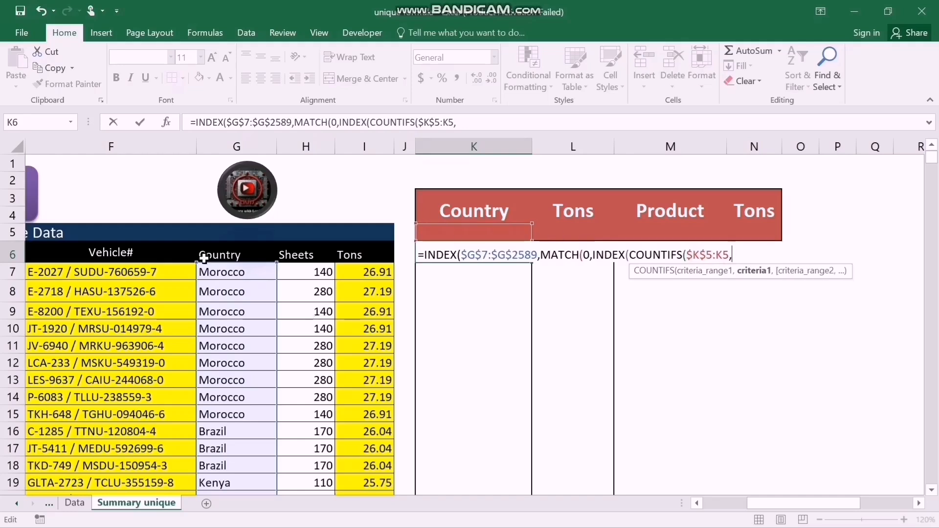
Use the absolute country range $G$7:$G$2589 as the COUNTIFS criteria and close that function.
click(236, 271)
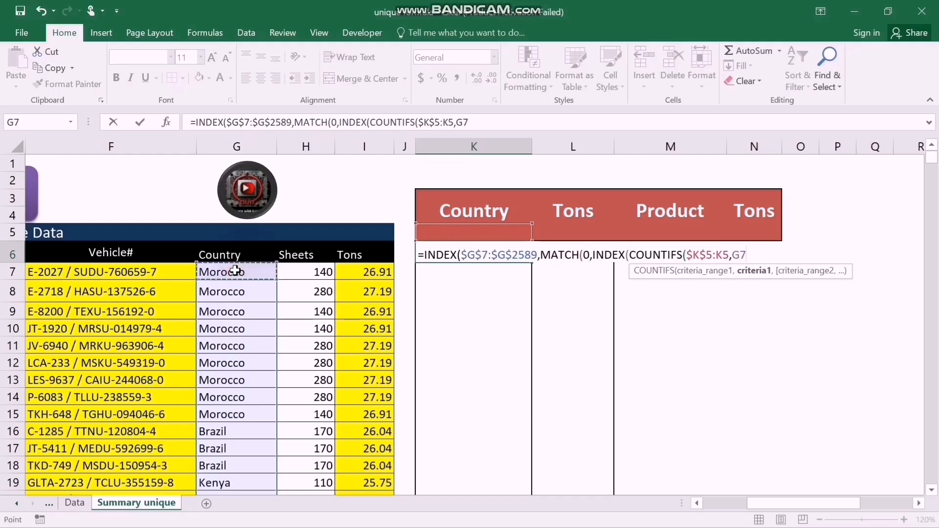
key(ctrl+shift+Down)
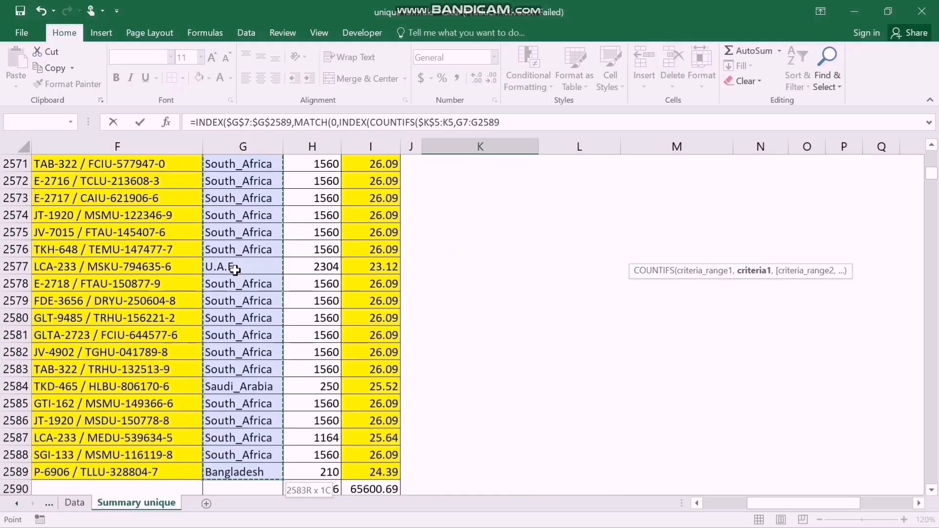
key(F4)
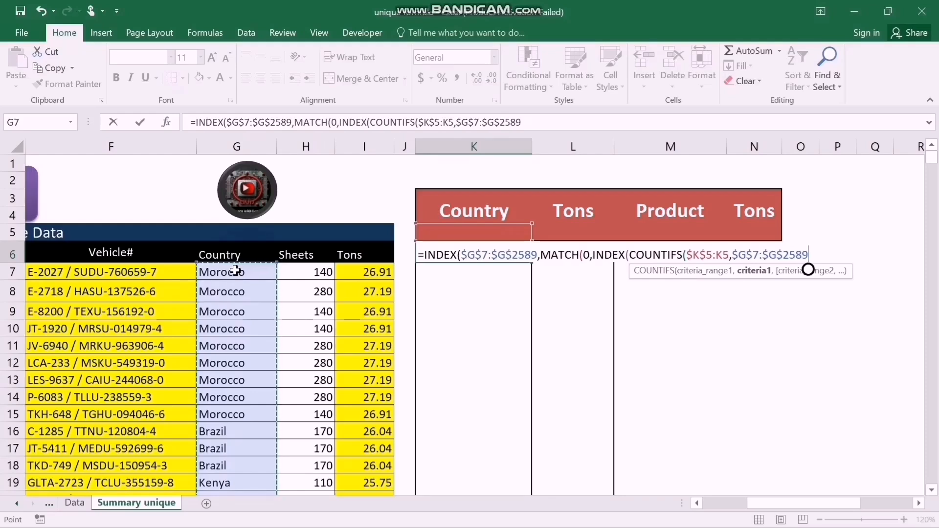
text())
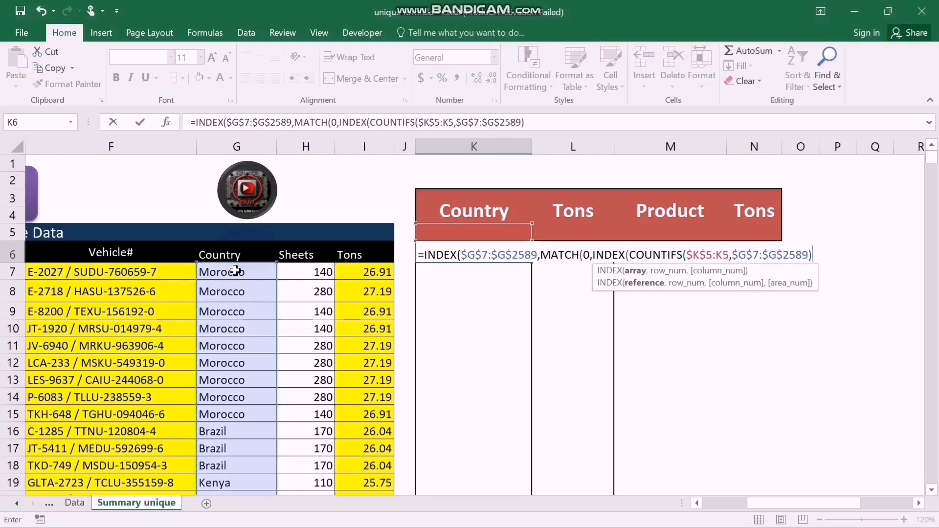
text(,)
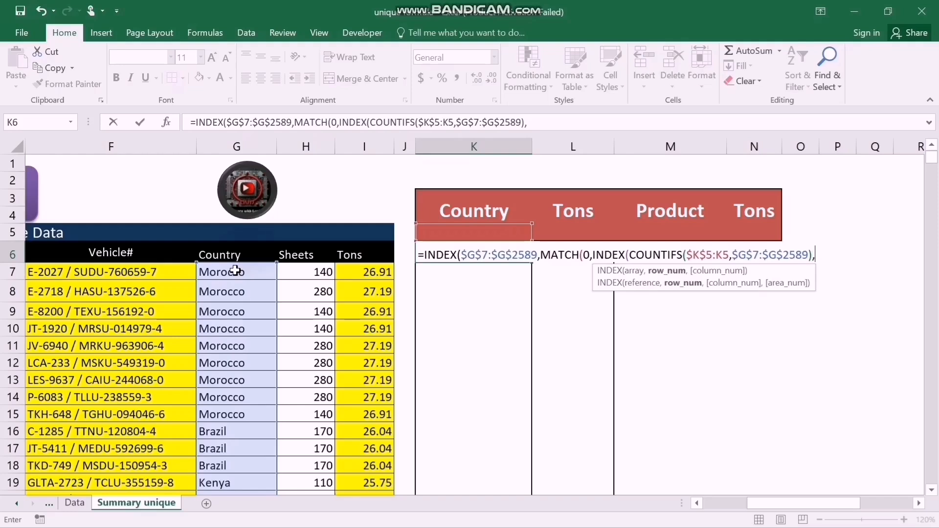
text(),)
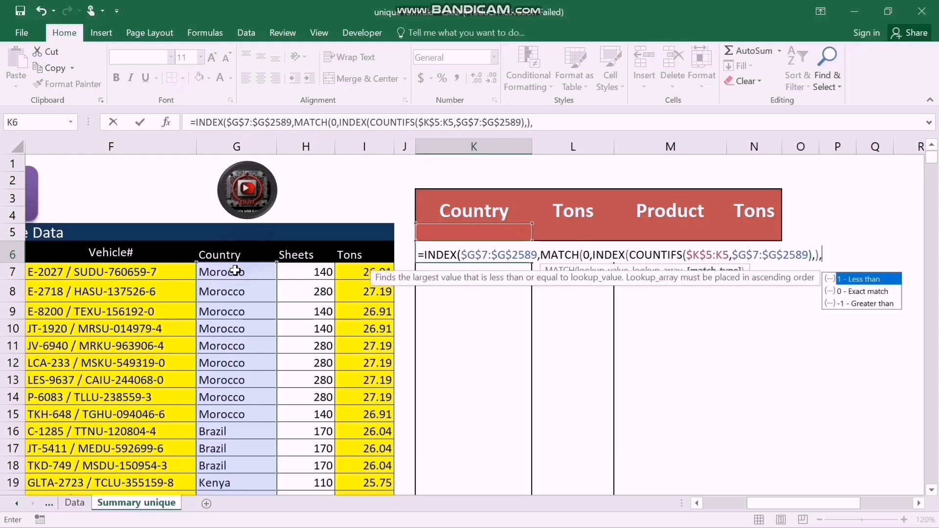
text(0))
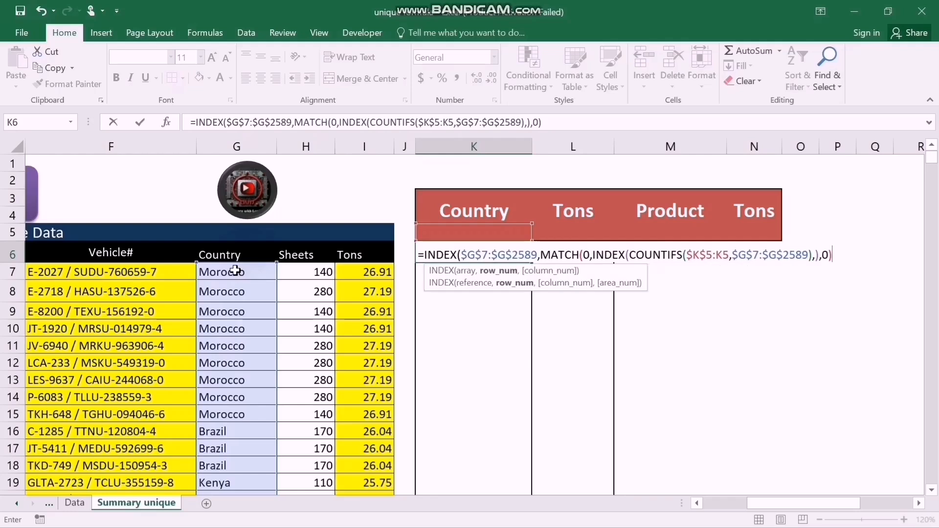
text())
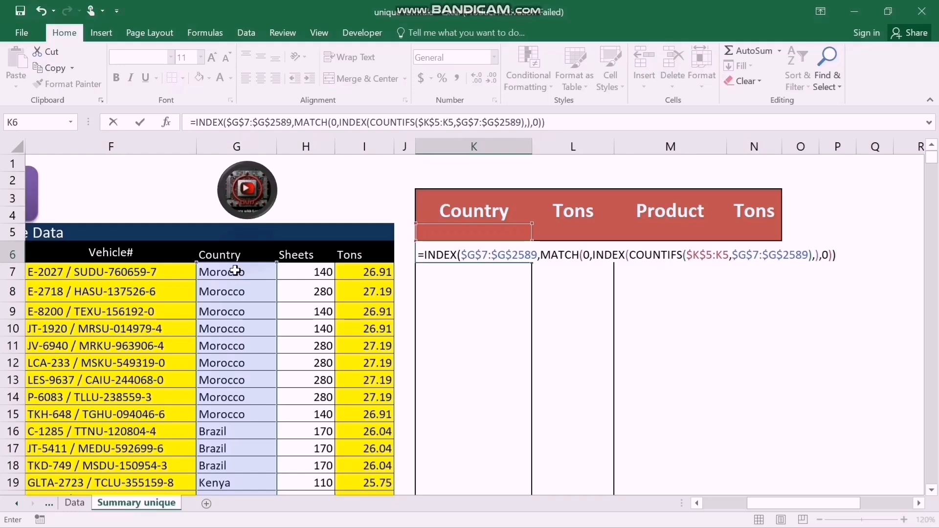
Leave the inner INDEX row number blank, set the MATCH type to 0 for exact match, and enter the completed formula in K6.
key(Return)
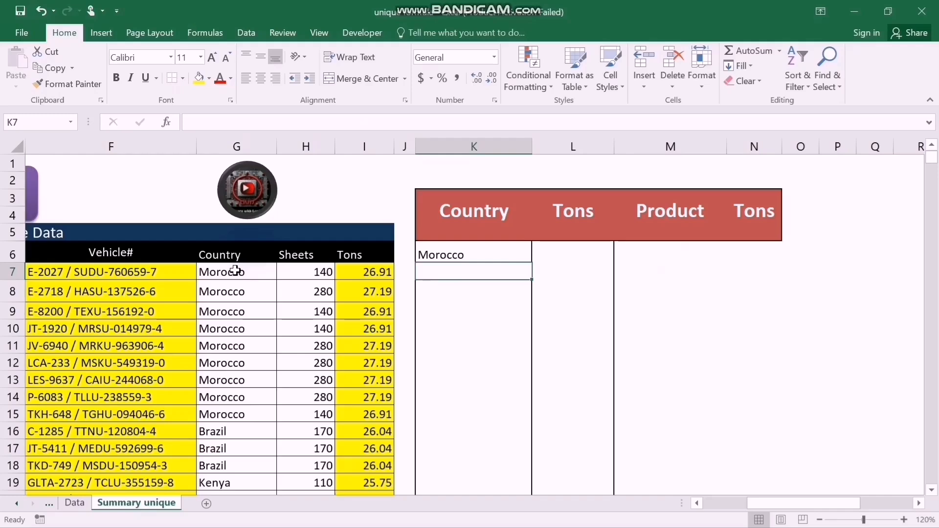
Copy the unique-country formula from K6 down through K47.
key(Up)
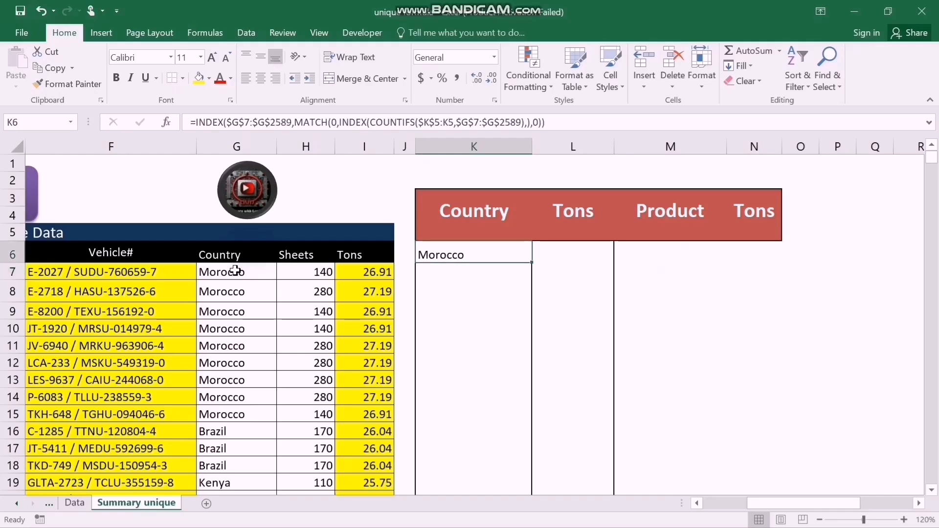
key(shift+Down)
key(shift+Down)
key(shift+Down)
key(shift+Down)
key(shift+Down)
key(shift+Down)
key(shift+Down)
key(shift+Down)
key(shift+Down)
key(shift+Down)
key(shift+Down)
key(shift+Down)
key(shift+Down)
key(shift+Down)
key(shift+Down)
key(shift+Down)
key(shift+Down)
key(shift+Down)
key(shift+Down)
key(shift+Down)
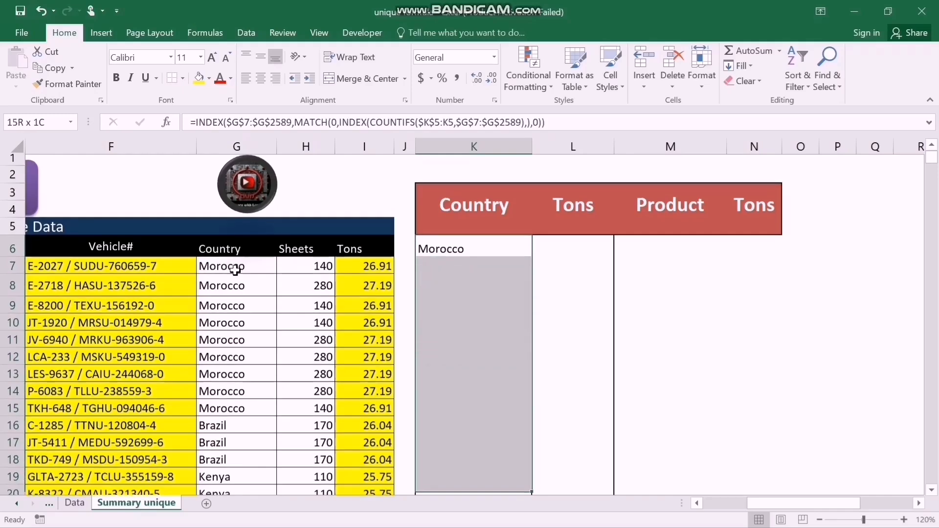
key(shift+Down)
key(shift+Down)
key(shift+Down)
key(shift+Down)
key(shift+Down)
key(shift+Down)
key(shift+Down)
key(shift+Down)
key(shift+Down)
key(shift+Down)
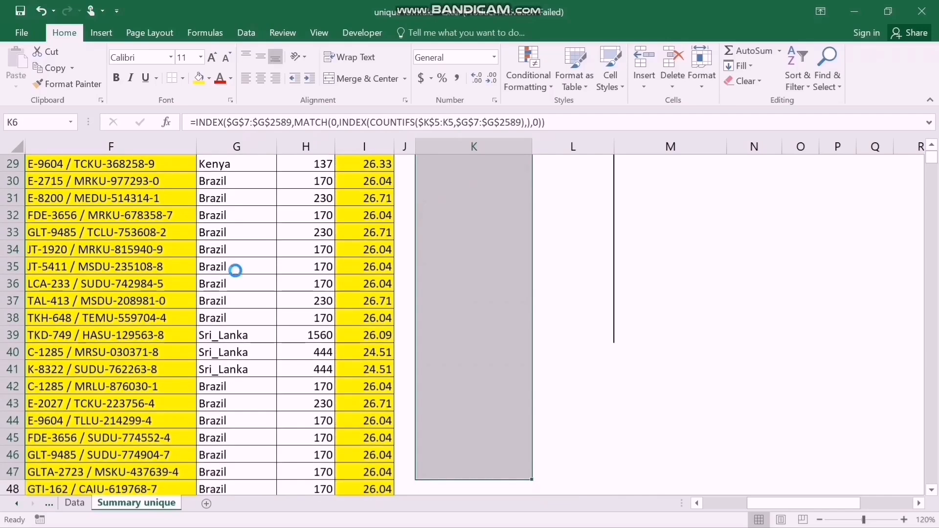
key(ctrl+v)
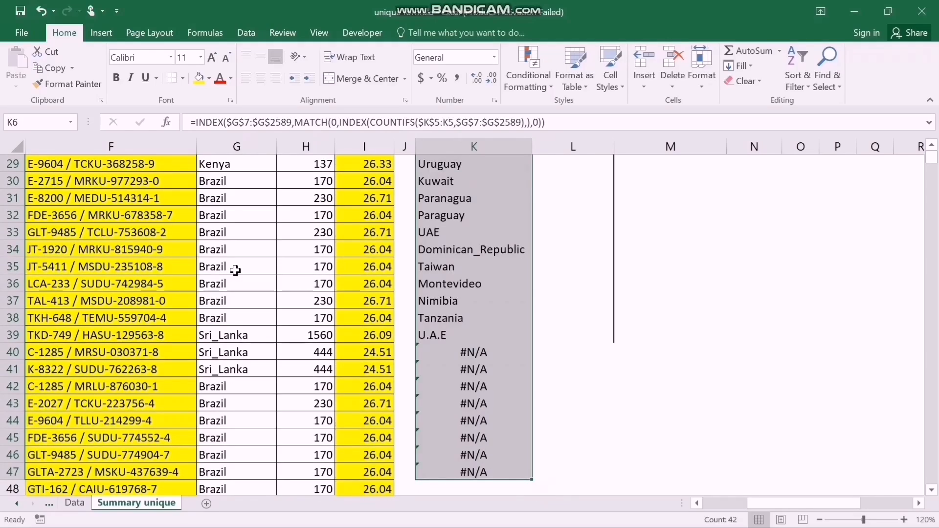
Examine the Country column's formula results from K6 down to the end of the filled range.
key(Up)
key(Down)
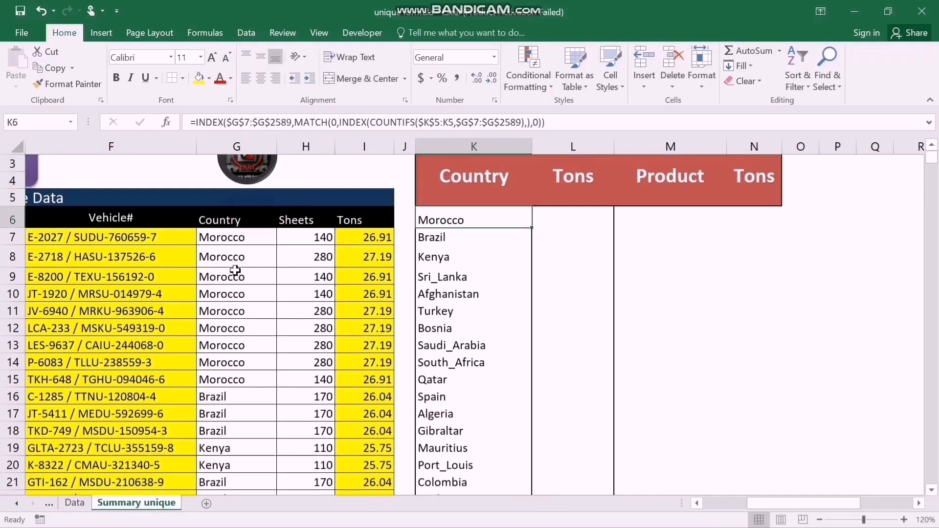
key(Left)
key(Left)
key(Left)
key(Left)
key(Left)
key(Down)
key(Down)
key(Down)
key(Right)
key(Right)
key(Right)
key(Right)
key(Right)
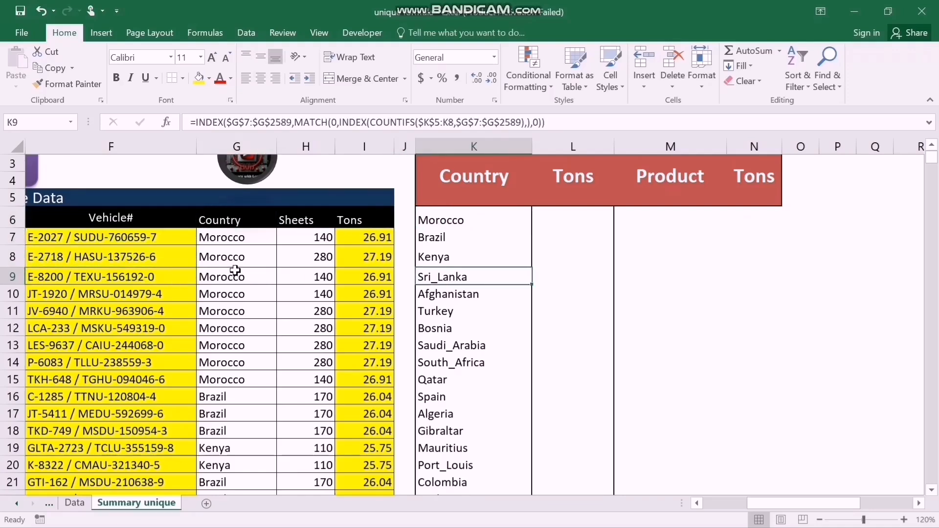
key(Up)
key(Up)
key(Up)
key(Down)
key(Down)
key(Down)
key(Down)
key(Down)
key(Down)
key(Down)
key(Down)
key(Down)
key(Down)
key(Down)
key(Down)
key(Down)
key(Down)
key(Down)
key(Down)
key(Down)
key(Down)
key(Down)
key(Down)
key(Down)
key(Down)
key(Down)
key(Down)
key(Down)
key(Down)
key(Down)
key(Down)
key(Down)
key(Down)
key(Down)
key(Down)
key(Down)
key(Down)
key(Down)
key(Down)
key(Down)
key(Down)
key(Down)
key(Down)
key(Down)
key(Down)
key(Down)
key(Up)
key(Up)
key(Up)
key(Up)
key(Up)
key(Up)
key(Up)
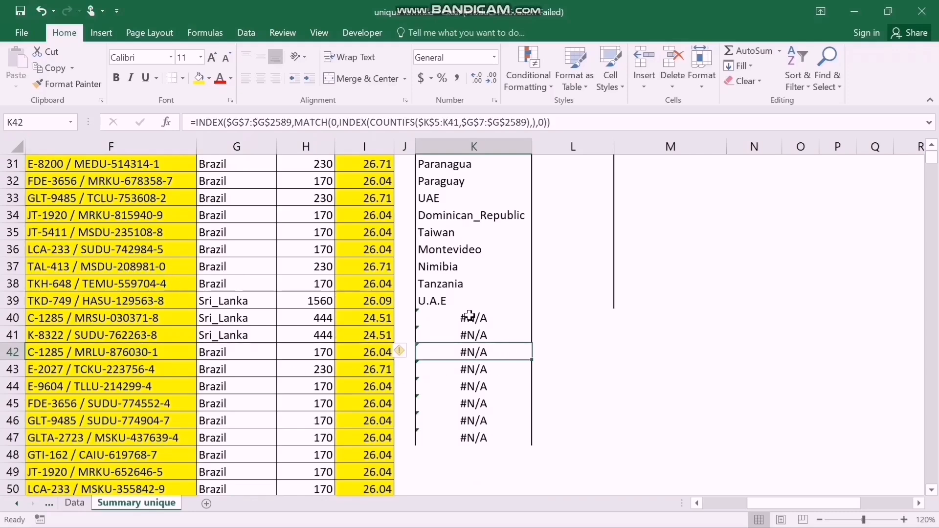
Wrap the unique-country formula in K6 in an IFERROR function.
key(Up)
key(Up)
key(Up)
key(Up)
key(Up)
key(Up)
key(Up)
key(Up)
key(Up)
key(Up)
key(Up)
key(Up)
key(Up)
key(Up)
key(Up)
key(Up)
key(Up)
key(Up)
key(Up)
key(Up)
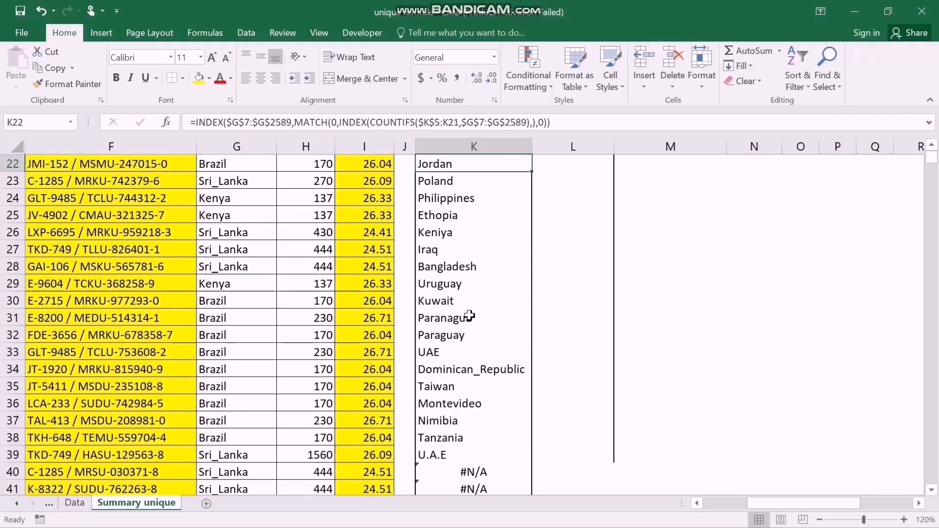
key(Up)
key(Up)
key(Up)
key(Up)
key(Down)
key(Down)
key(Down)
key(Down)
key(Down)
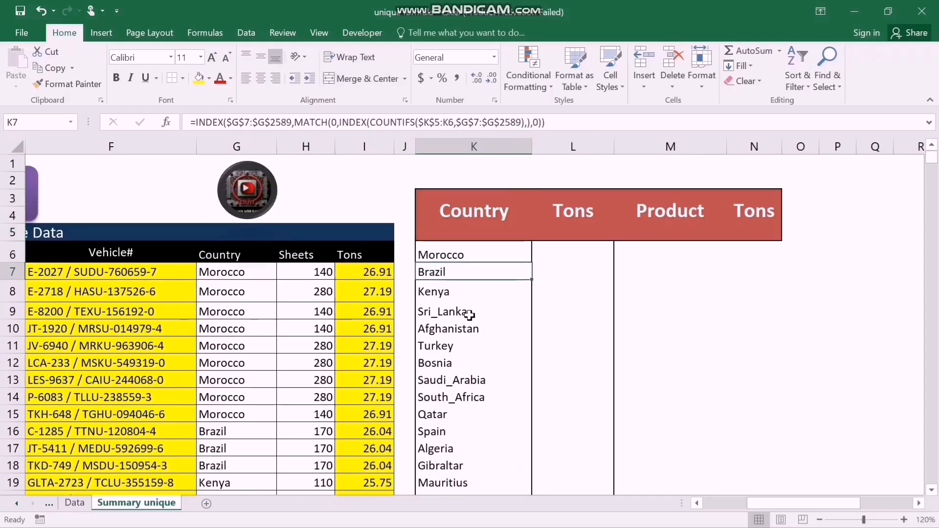
key(Up)
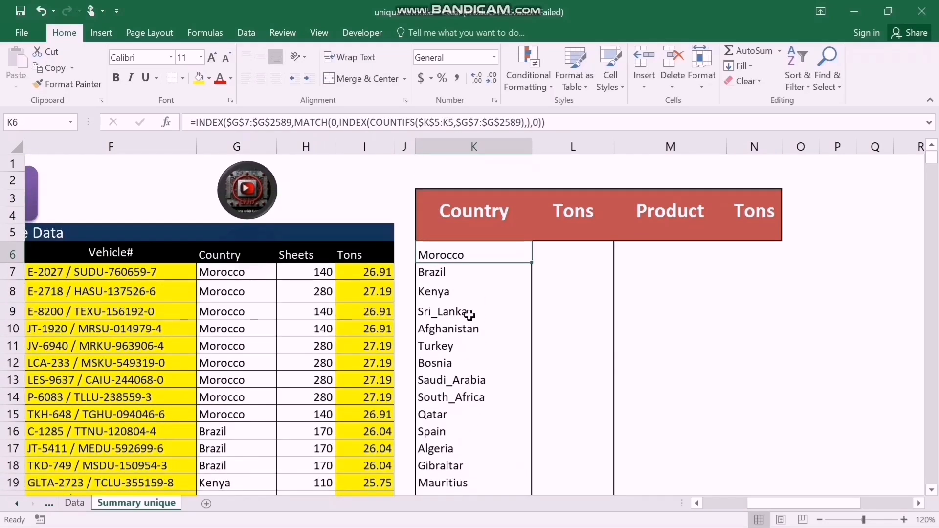
key(F2)
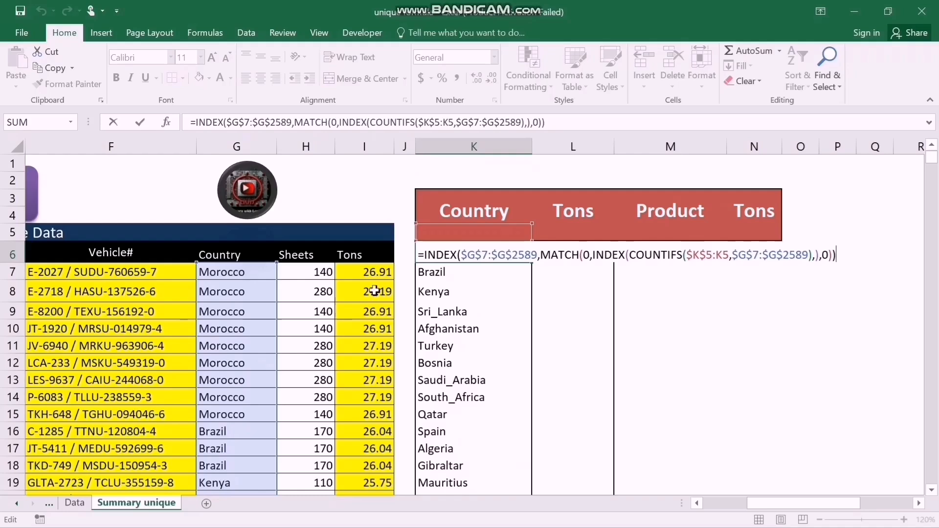
click(425, 255)
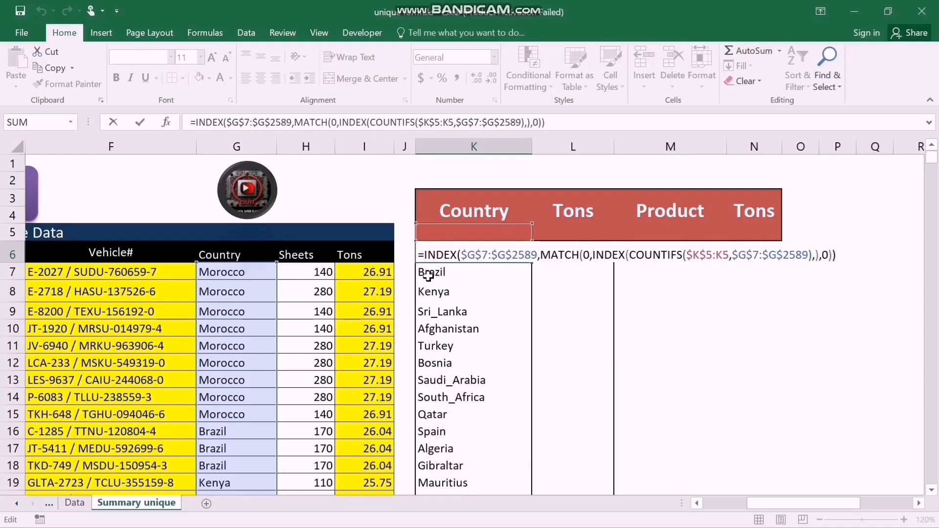
text(if)
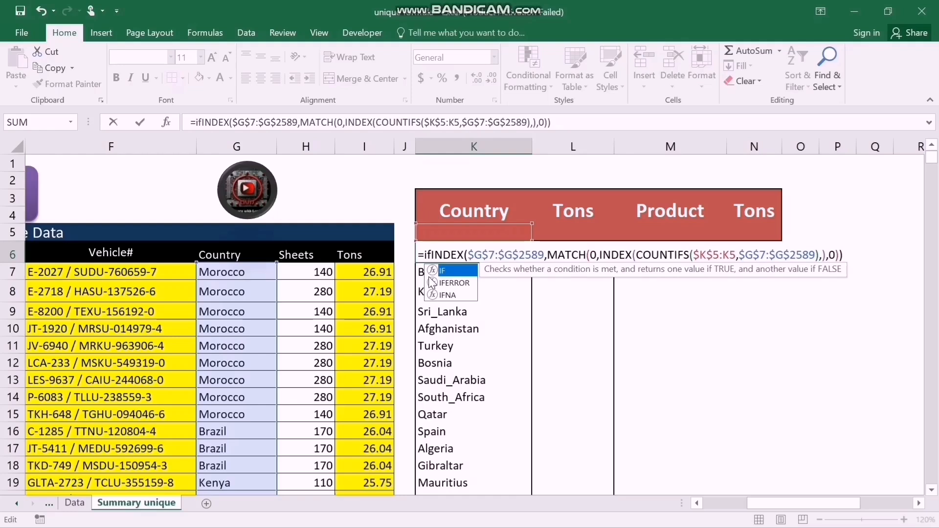
click(433, 283)
double_click(433, 282)
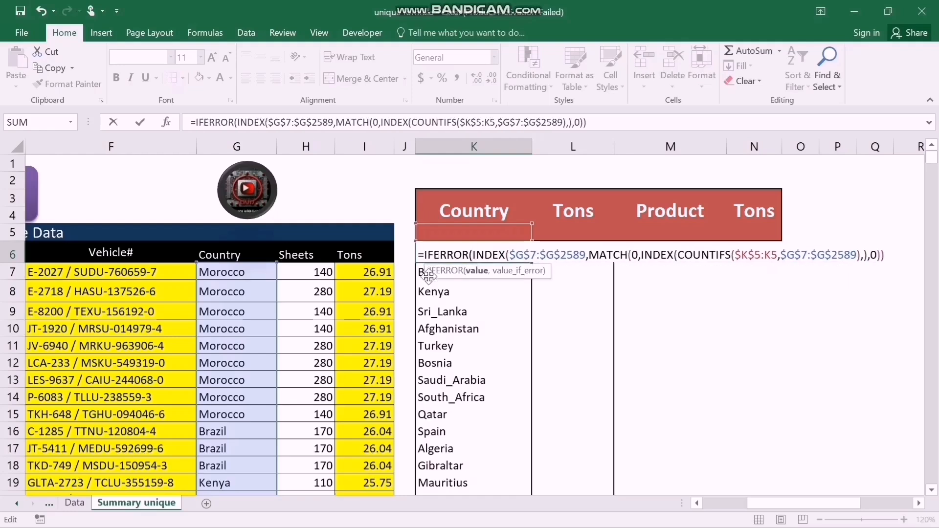
Set the IFERROR fallback in K6 to an empty string "", close the function and enter the formula.
click(612, 122)
text(,)
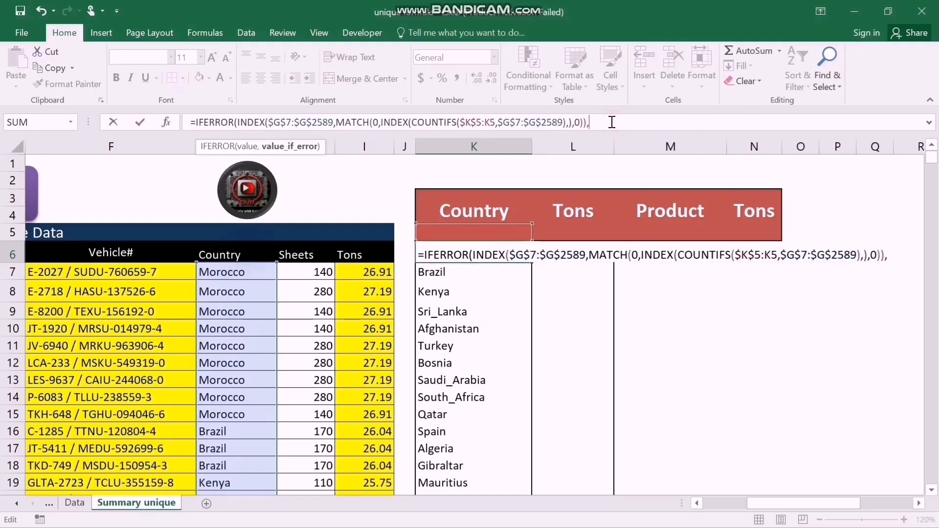
text(""))
key(Return)
key(Up)
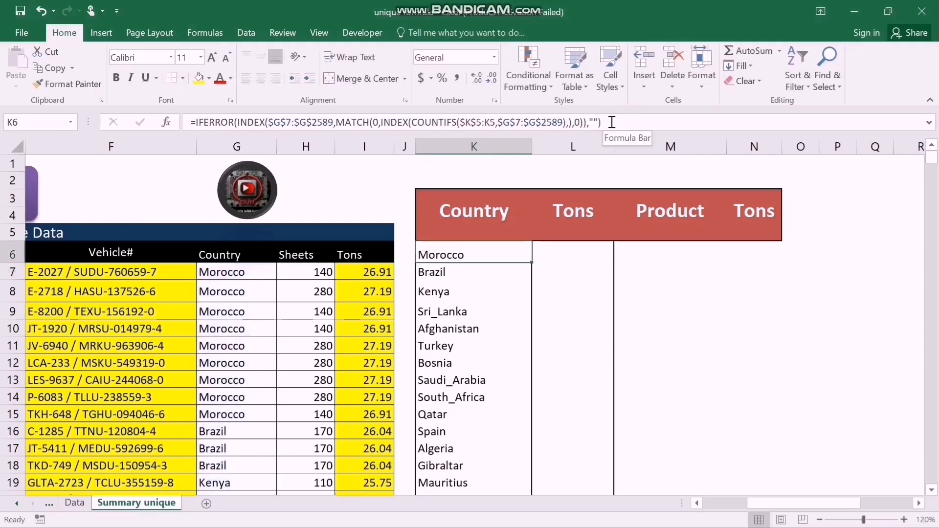
Copy the IFERROR-wrapped country formula from K6 down through K47.
key(ctrl+shift+Down)
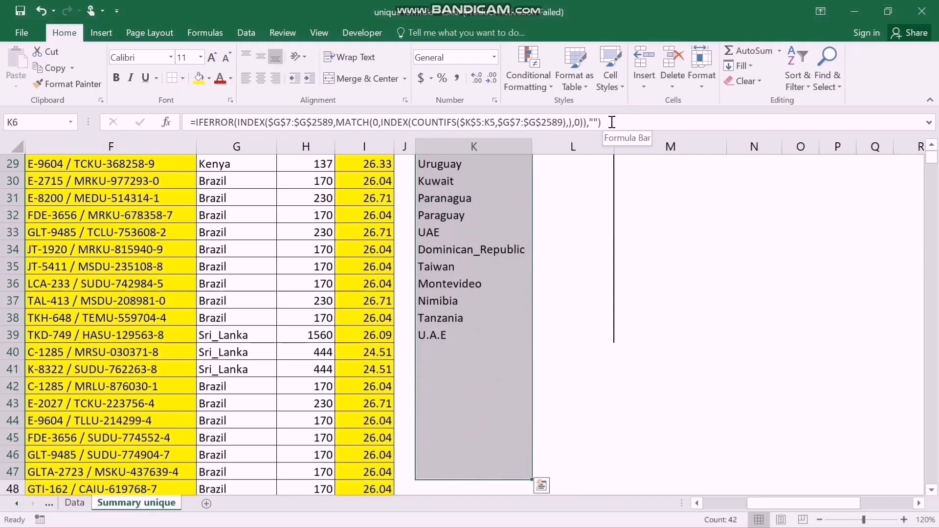
key(ctrl+shift+Up)
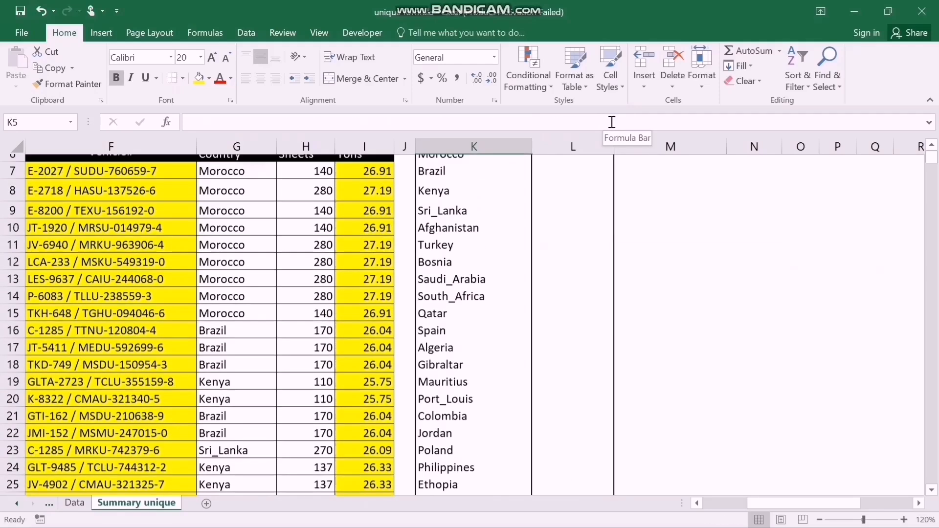
key(Up)
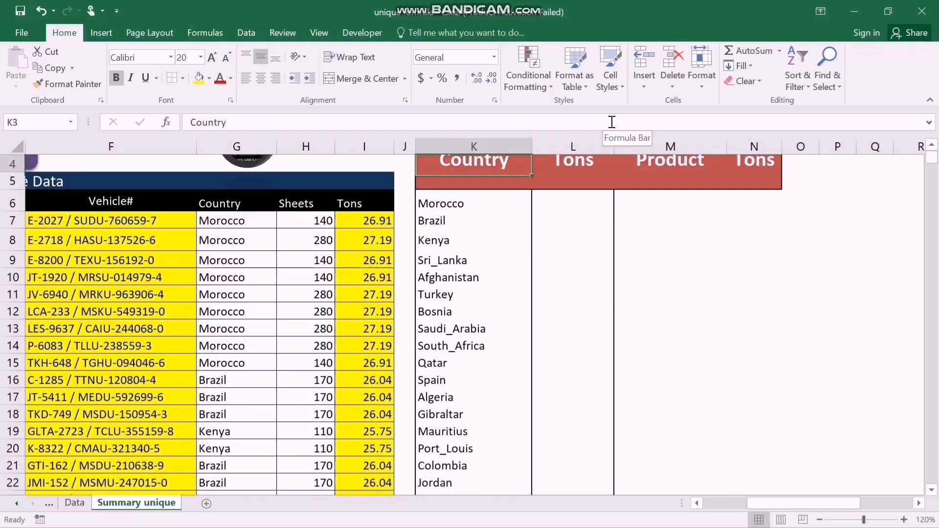
Start a SUMIFS formula in L6, the first Tons cell beside the country list.
key(Down)
key(Right)
key(Right)
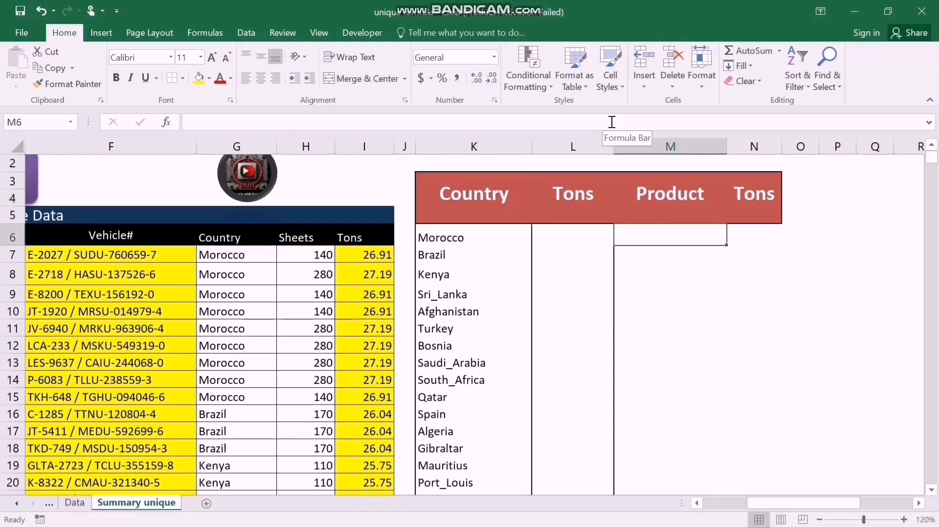
key(Left)
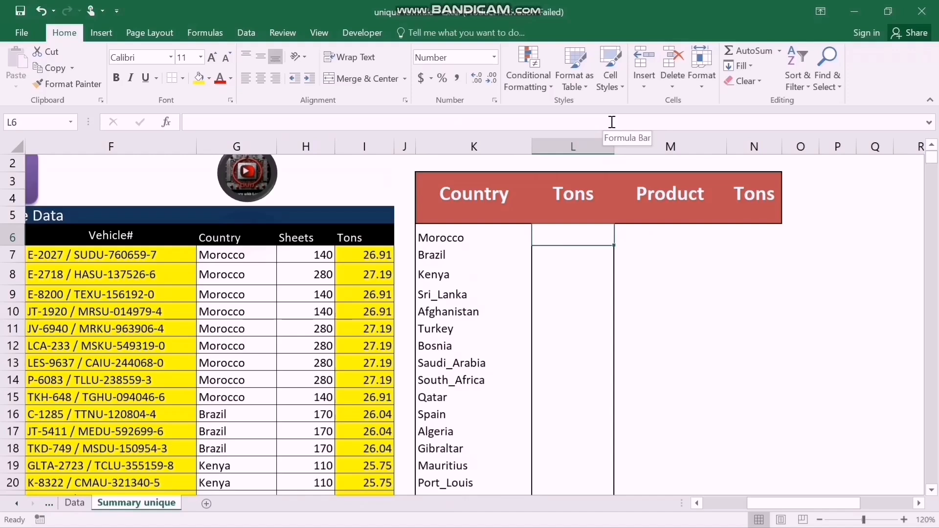
text(=)
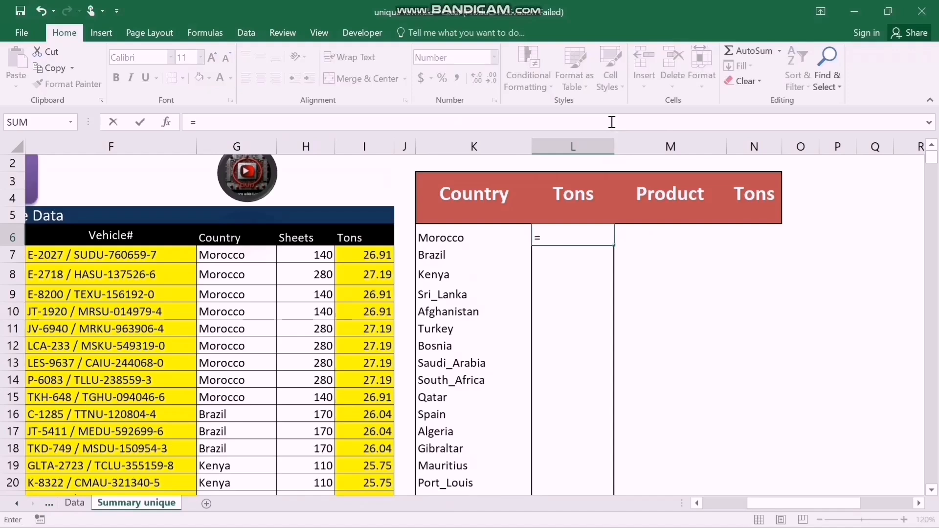
text(sumifs)
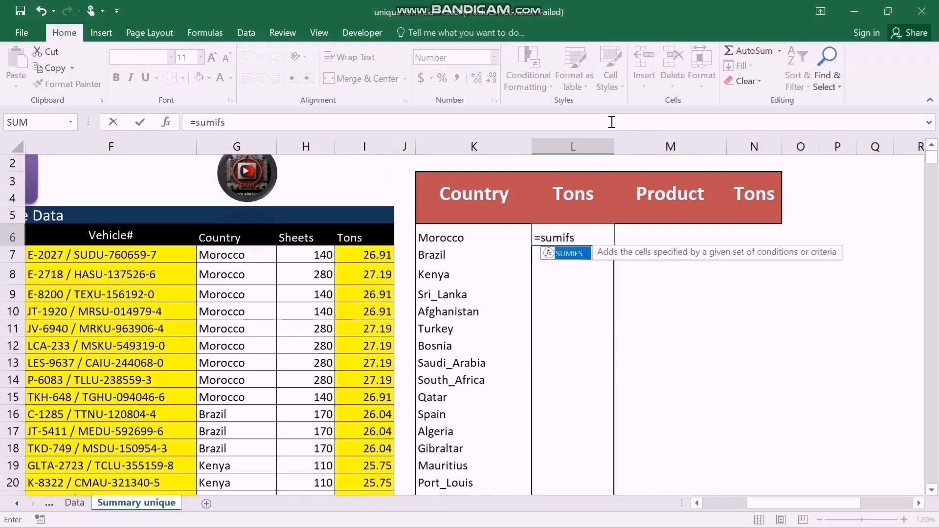
key(Tab)
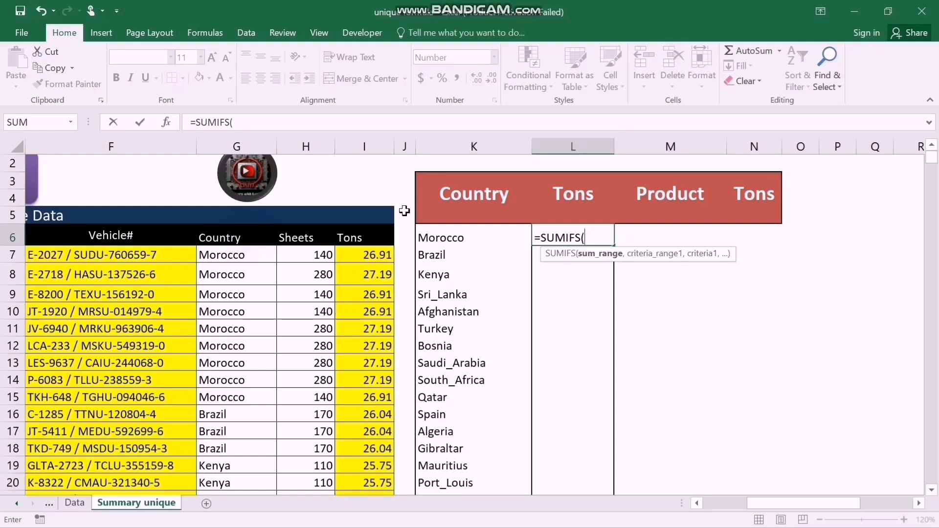
Use the sales data's Tons column as the SUMIFS sum range, with the absolute reference $I$7:$I$2589.
click(364, 256)
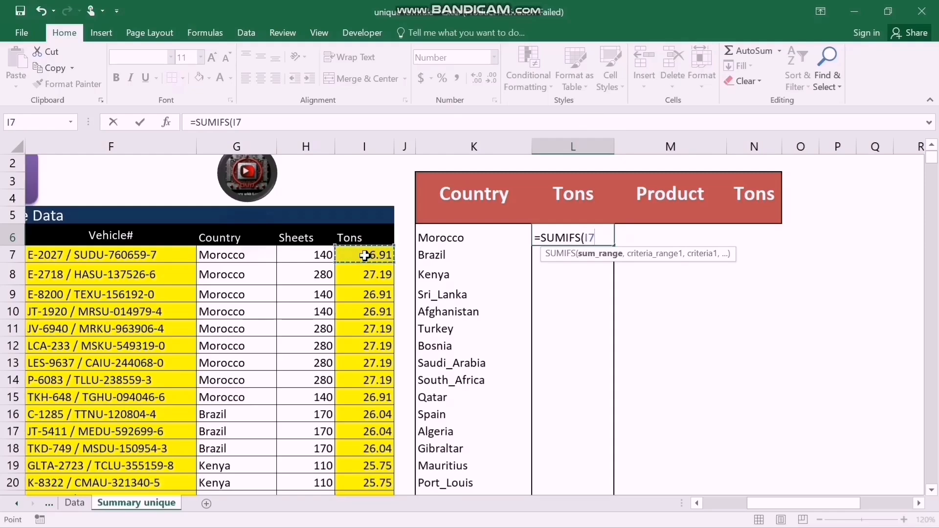
key(ctrl+shift+Down)
key(ctrl+shift+Up)
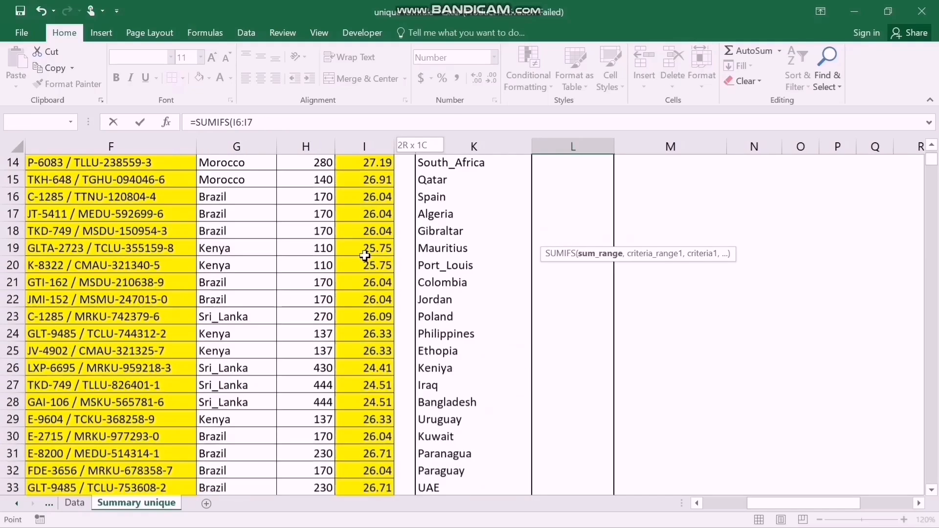
key(ctrl+shift+Down)
key(shift+Up)
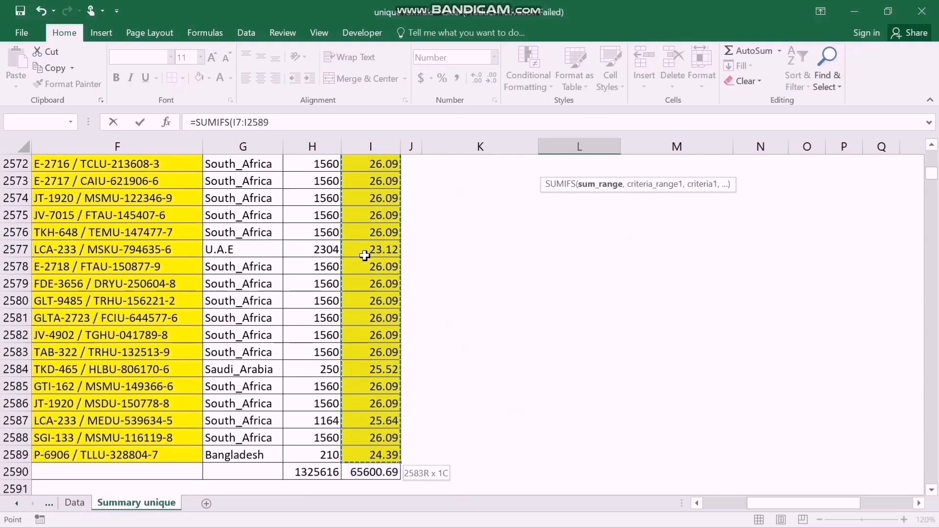
key(F4)
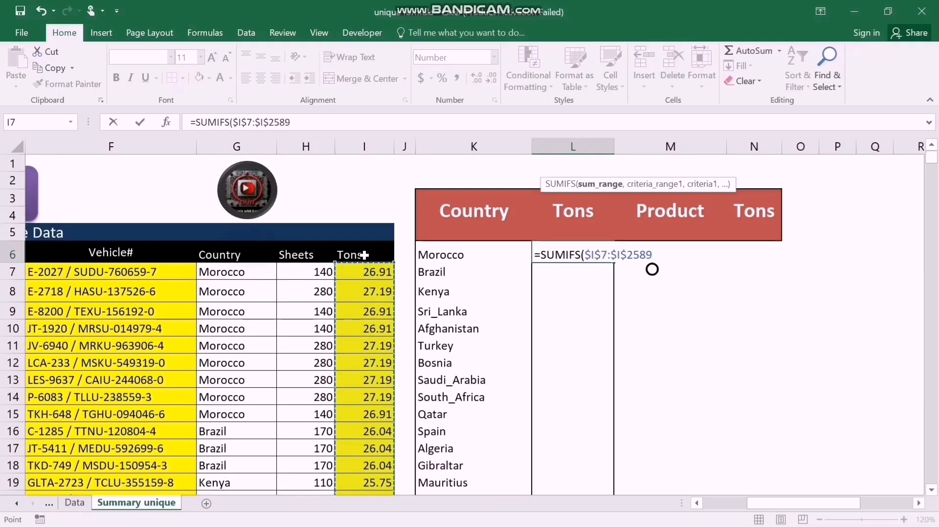
text(,)
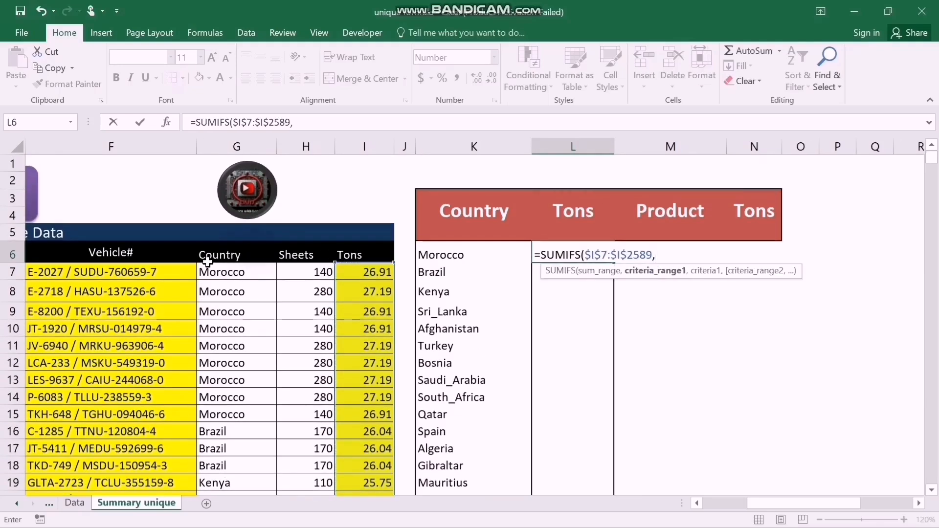
Set the SUMIFS criteria range to $G$7:$G$2589 and its criterion to K6, and enter the formula in L6.
click(225, 272)
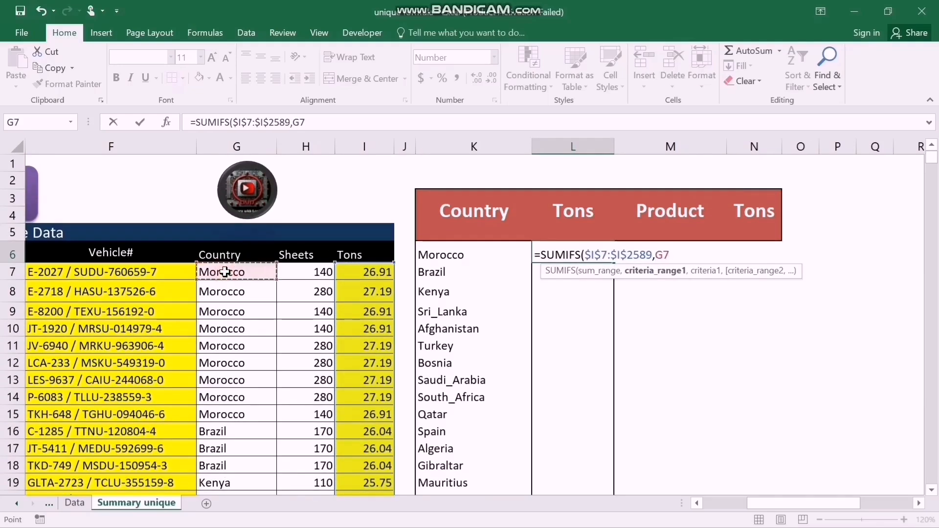
key(ctrl+shift+Down)
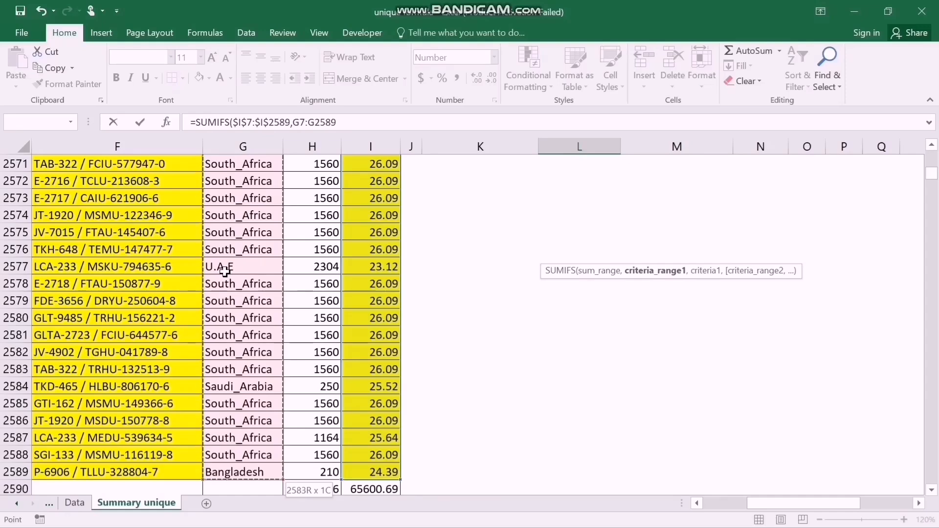
key(F4)
text(,)
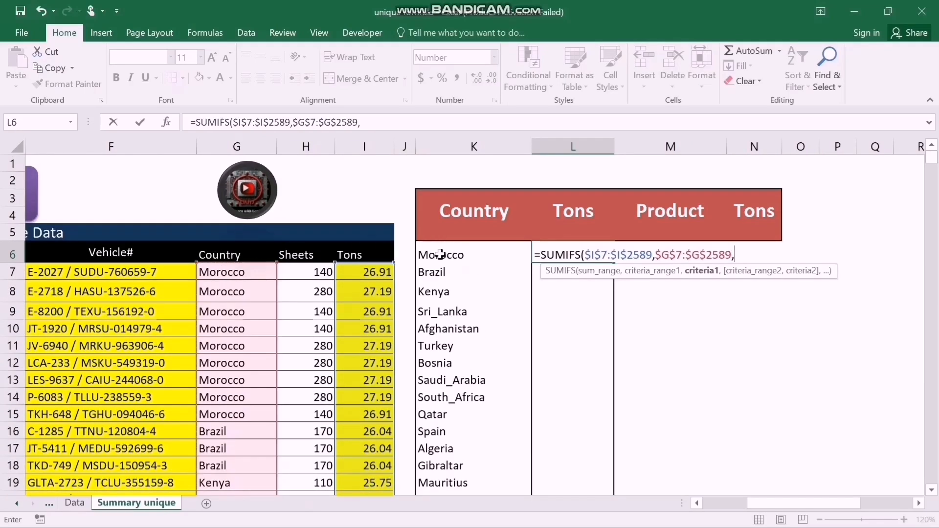
click(441, 256)
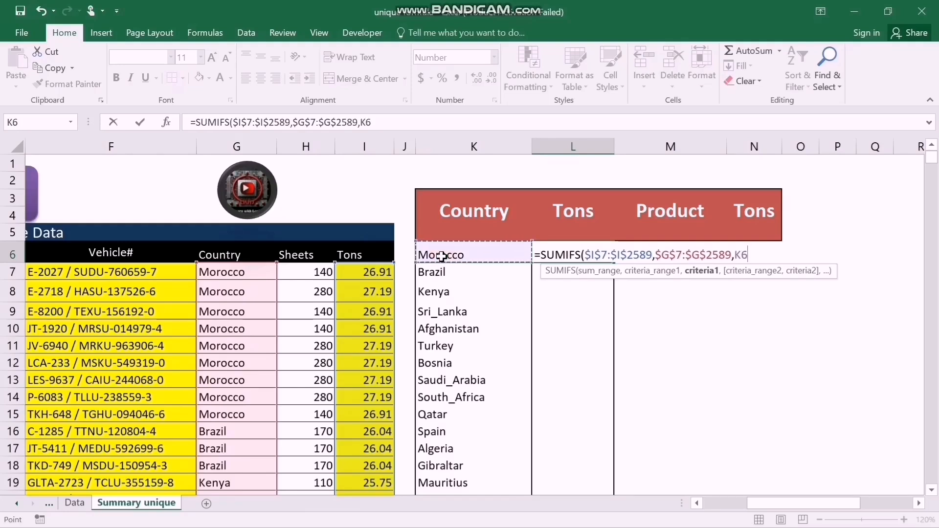
key(Return)
key(Up)
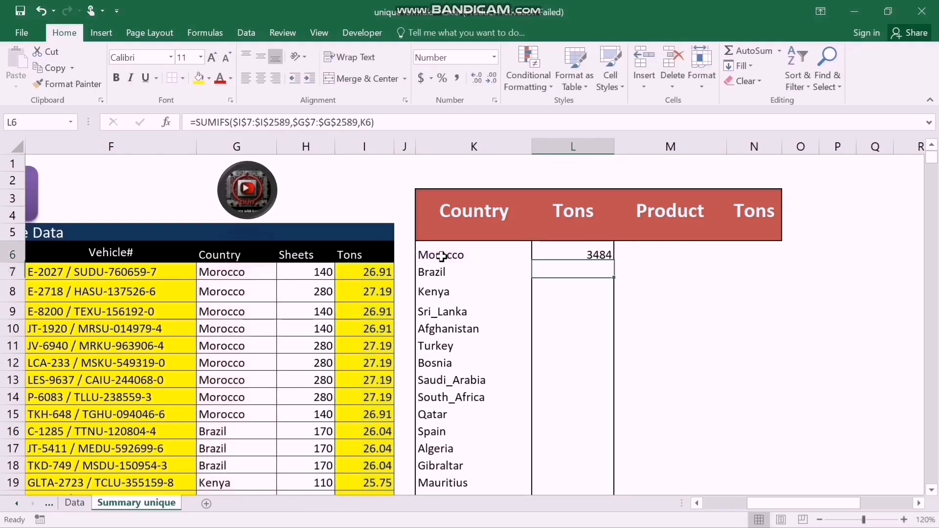
Copy the SUMIFS formula from L6 down the Tons column beside the listed countries.
key(shift+Down)
key(shift+Down)
key(shift+Down)
key(shift+Down)
key(shift+Down)
key(shift+Down)
key(shift+Down)
key(shift+Down)
key(shift+Down)
key(shift+Down)
key(shift+Down)
key(shift+Down)
key(shift+Down)
key(shift+Down)
key(shift+Down)
key(shift+Down)
key(shift+Down)
key(shift+Down)
key(shift+Down)
key(shift+Down)
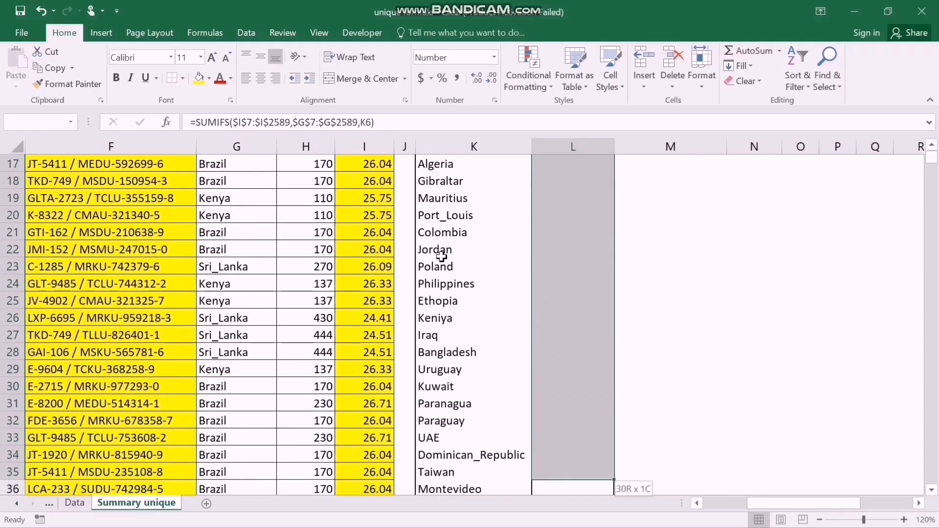
key(shift+Down)
key(shift+Down)
key(shift+Down)
key(shift+Down)
key(shift+Down)
key(shift+Down)
key(shift+Down)
key(shift+Down)
key(shift+Down)
key(shift+Down)
key(shift+Down)
key(shift+Down)
key(shift+Down)
key(shift+Up)
key(shift+Up)
key(shift+Up)
key(shift+Up)
key(shift+Up)
key(shift+Up)
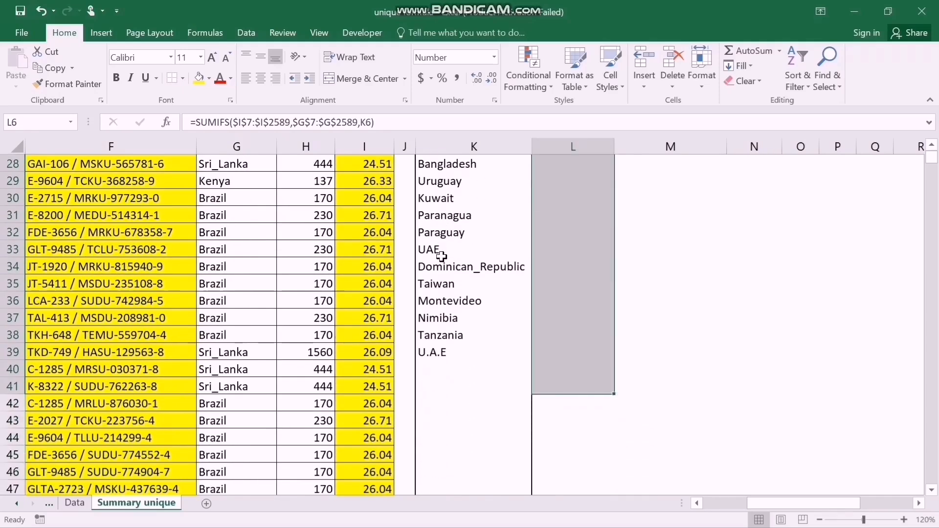
key(ctrl+d)
Review the country Tons results and the source Glass Product column, ending on the first Product cell, M6.
key(Up)
key(Down)
key(Left)
key(Right)
key(Up)
key(Up)
key(Up)
key(Down)
key(Down)
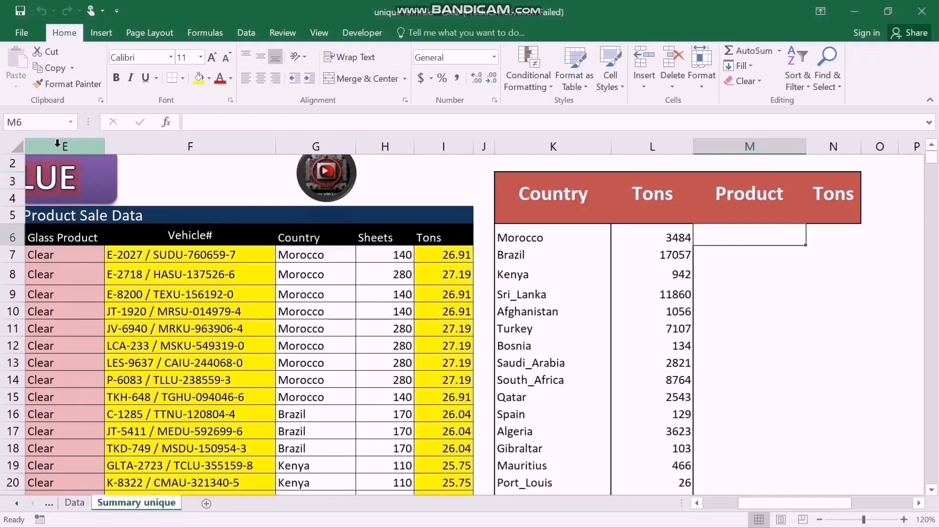
click(56, 143)
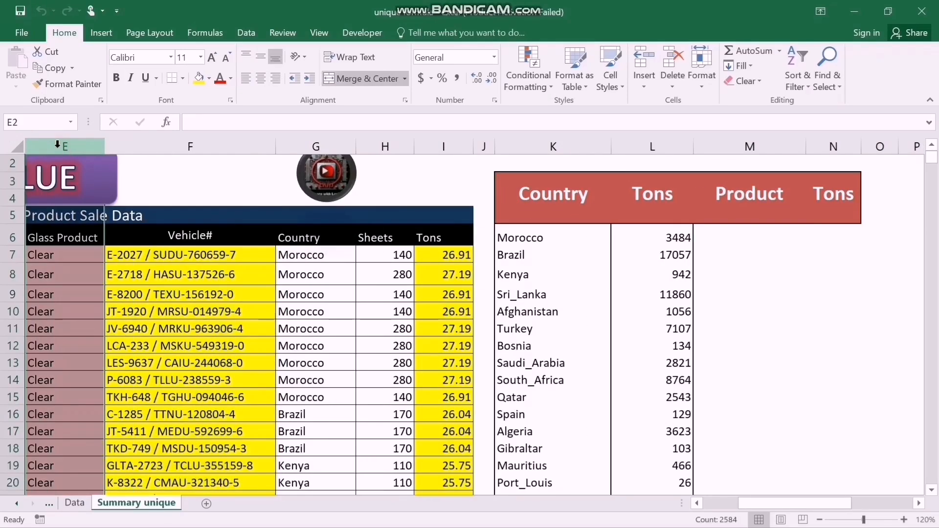
click(734, 236)
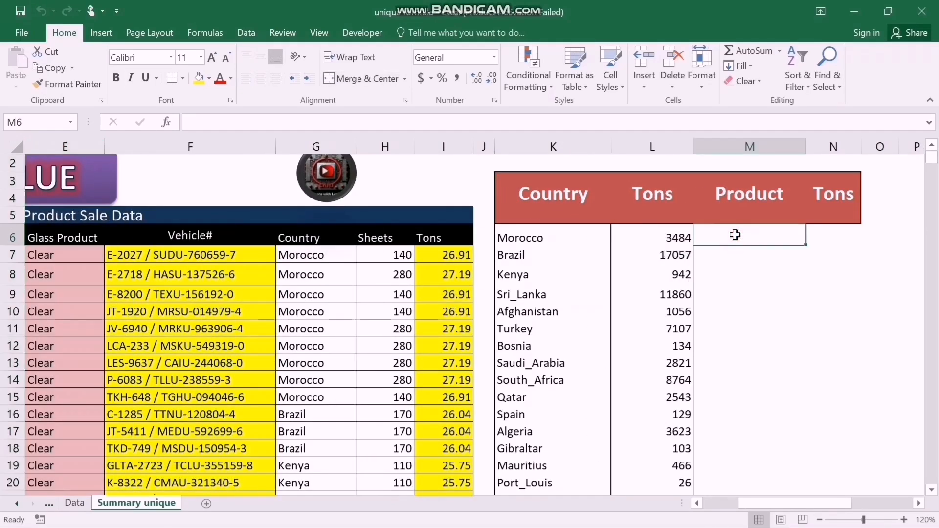